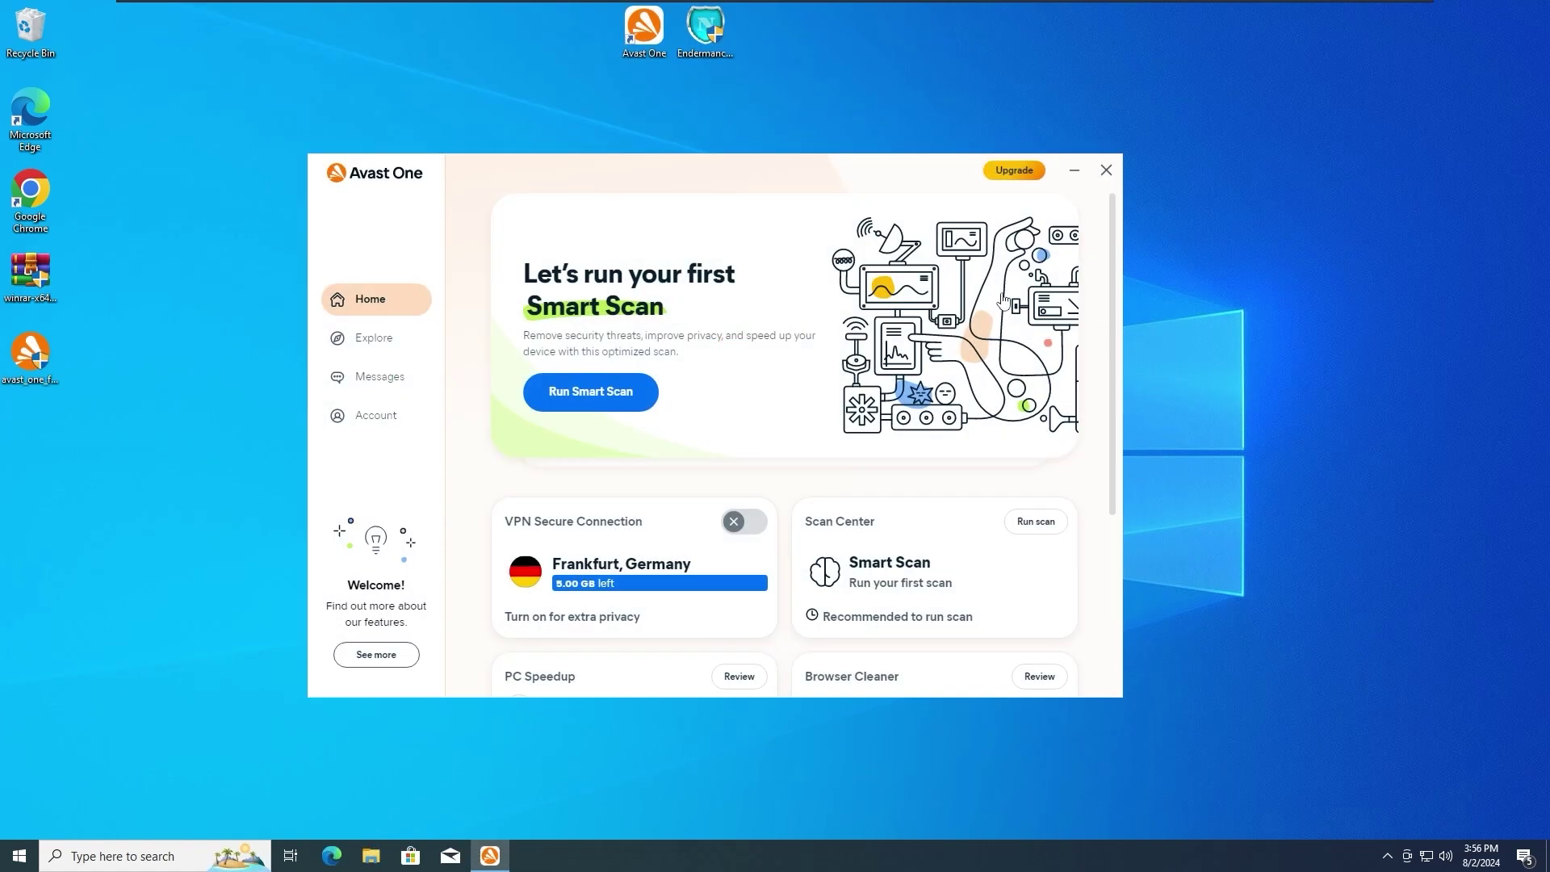
- Dismiss the Smart Scan and free account promotions and browse the protection features list
click(1048, 222)
click(1053, 218)
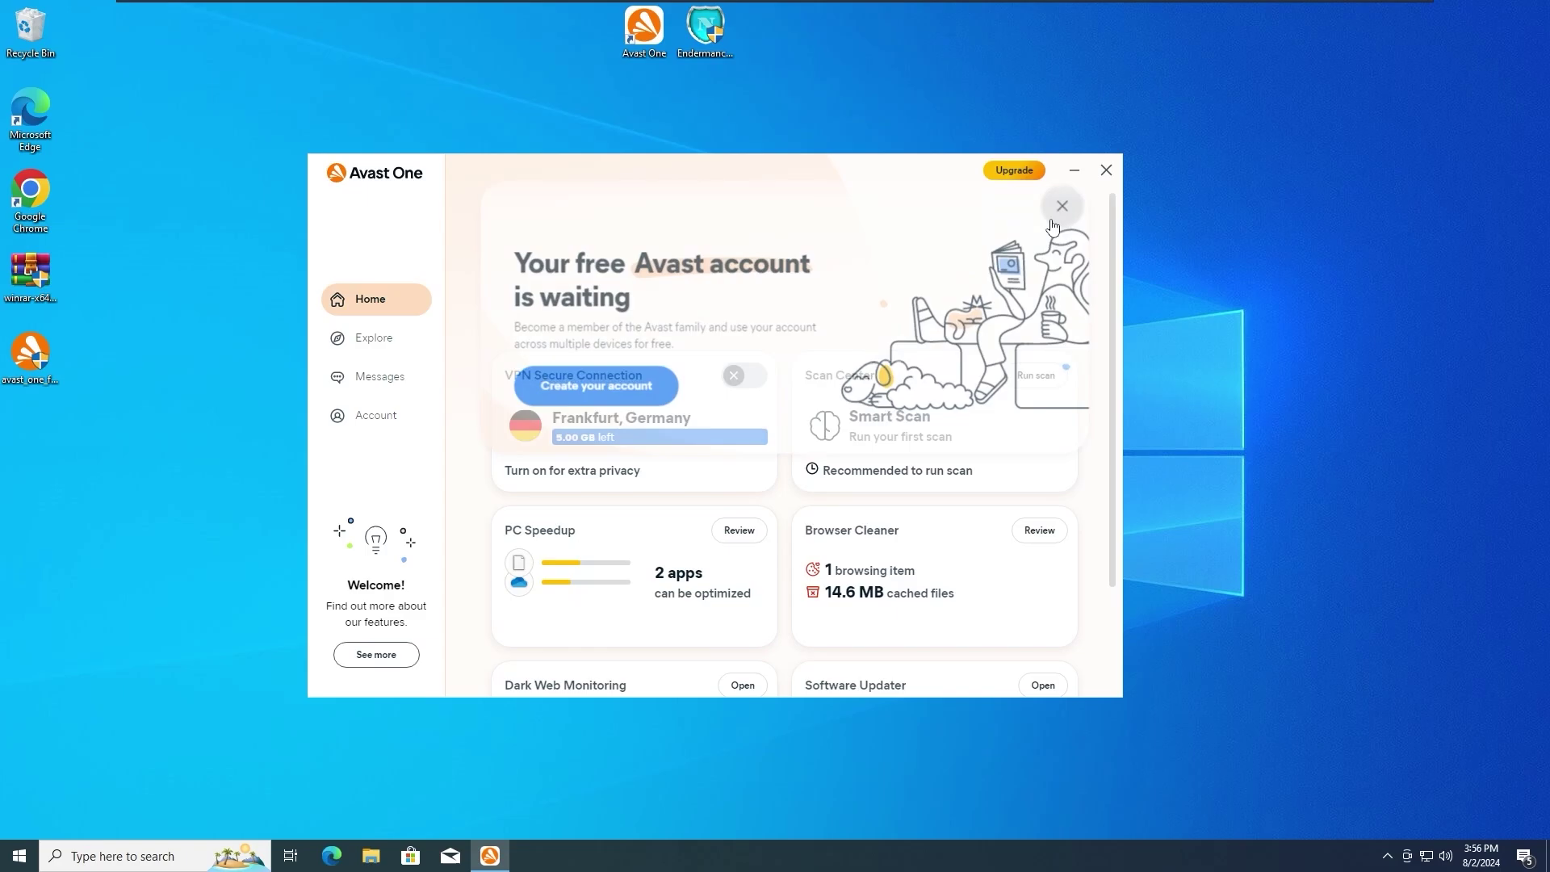
click(405, 336)
scroll(518, 404, down, 2)
scroll(518, 409, up, 2)
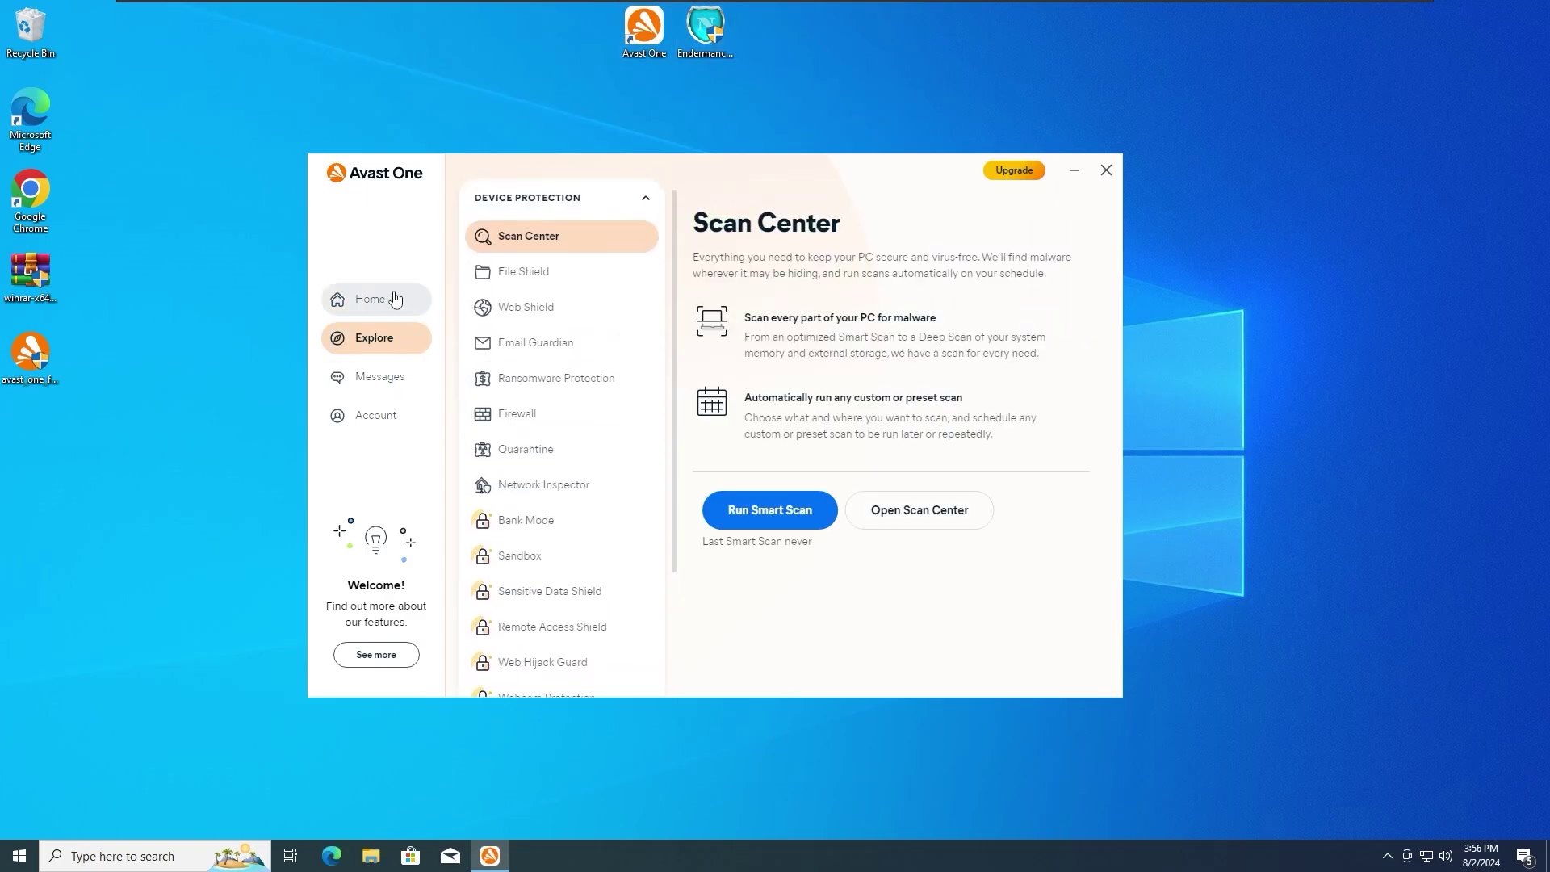
click(370, 299)
click(702, 48)
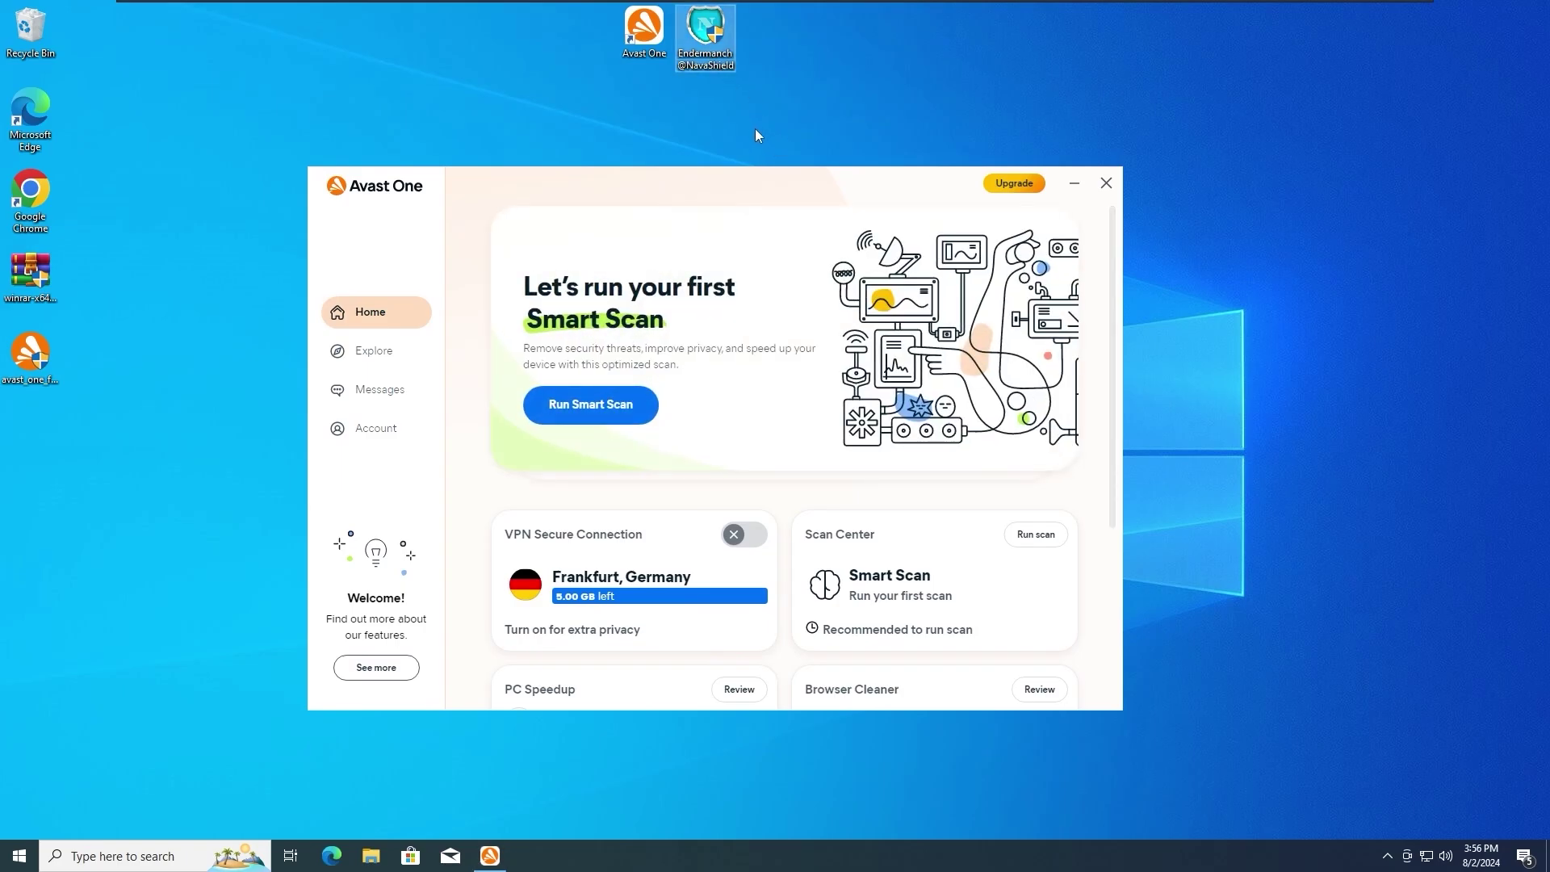
double_click(709, 34)
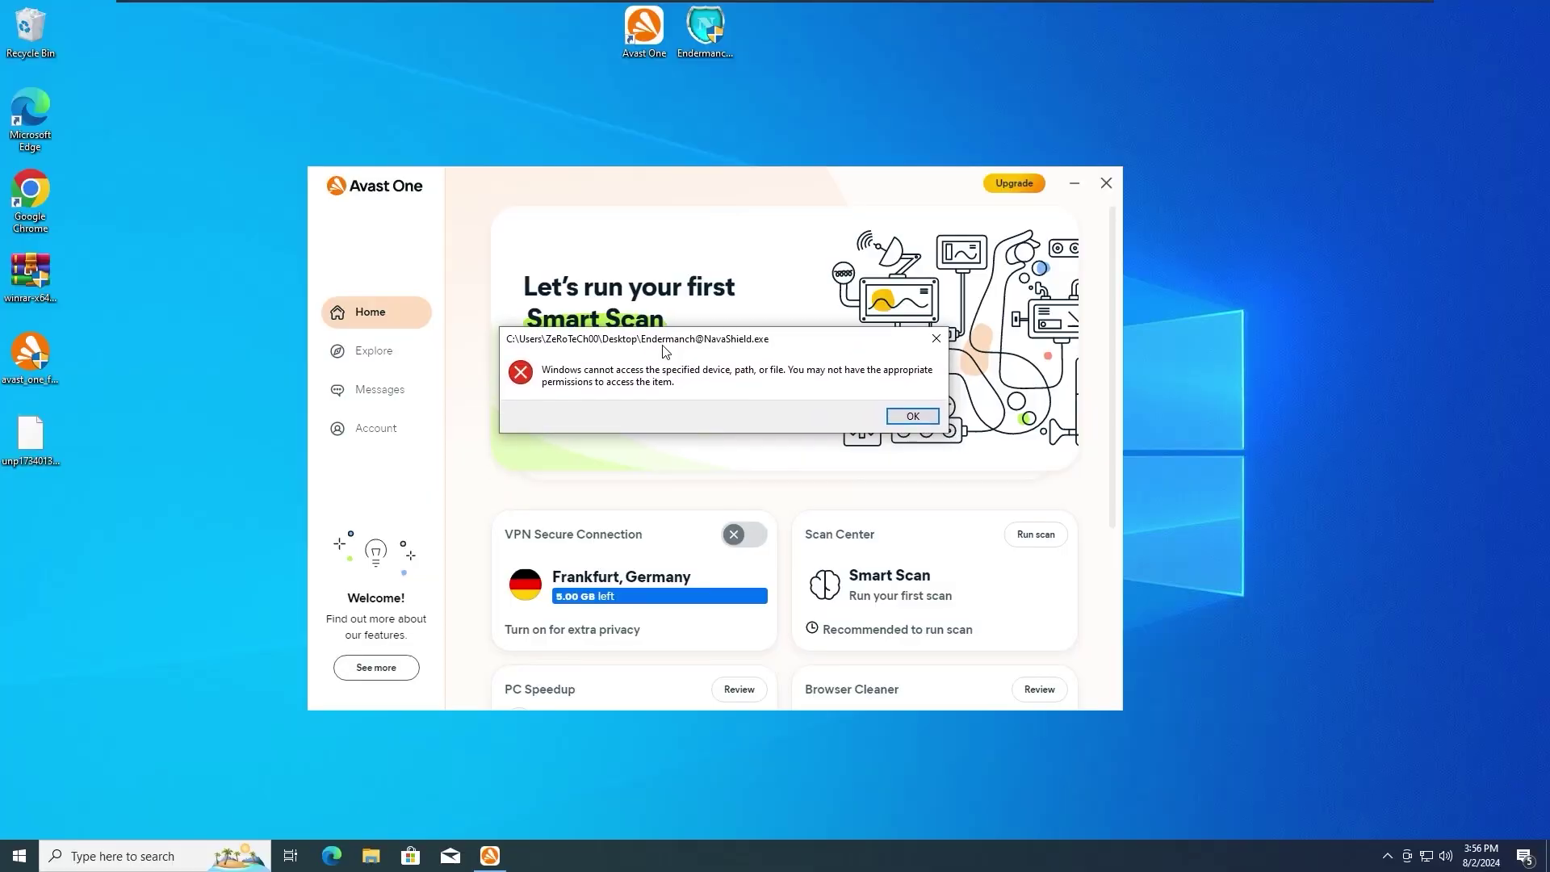
click(913, 416)
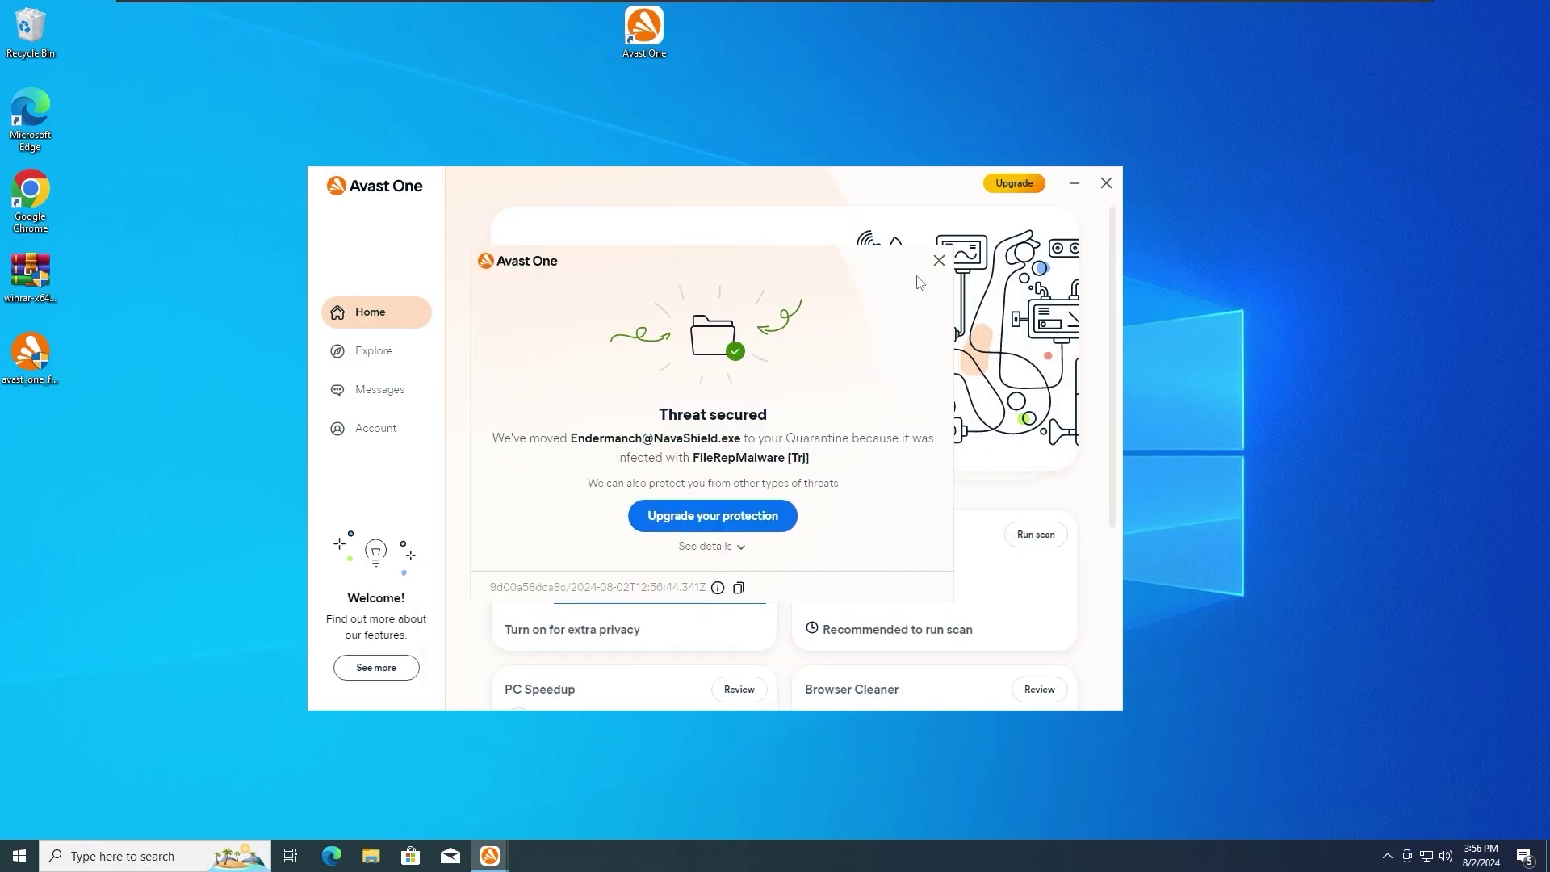
click(939, 259)
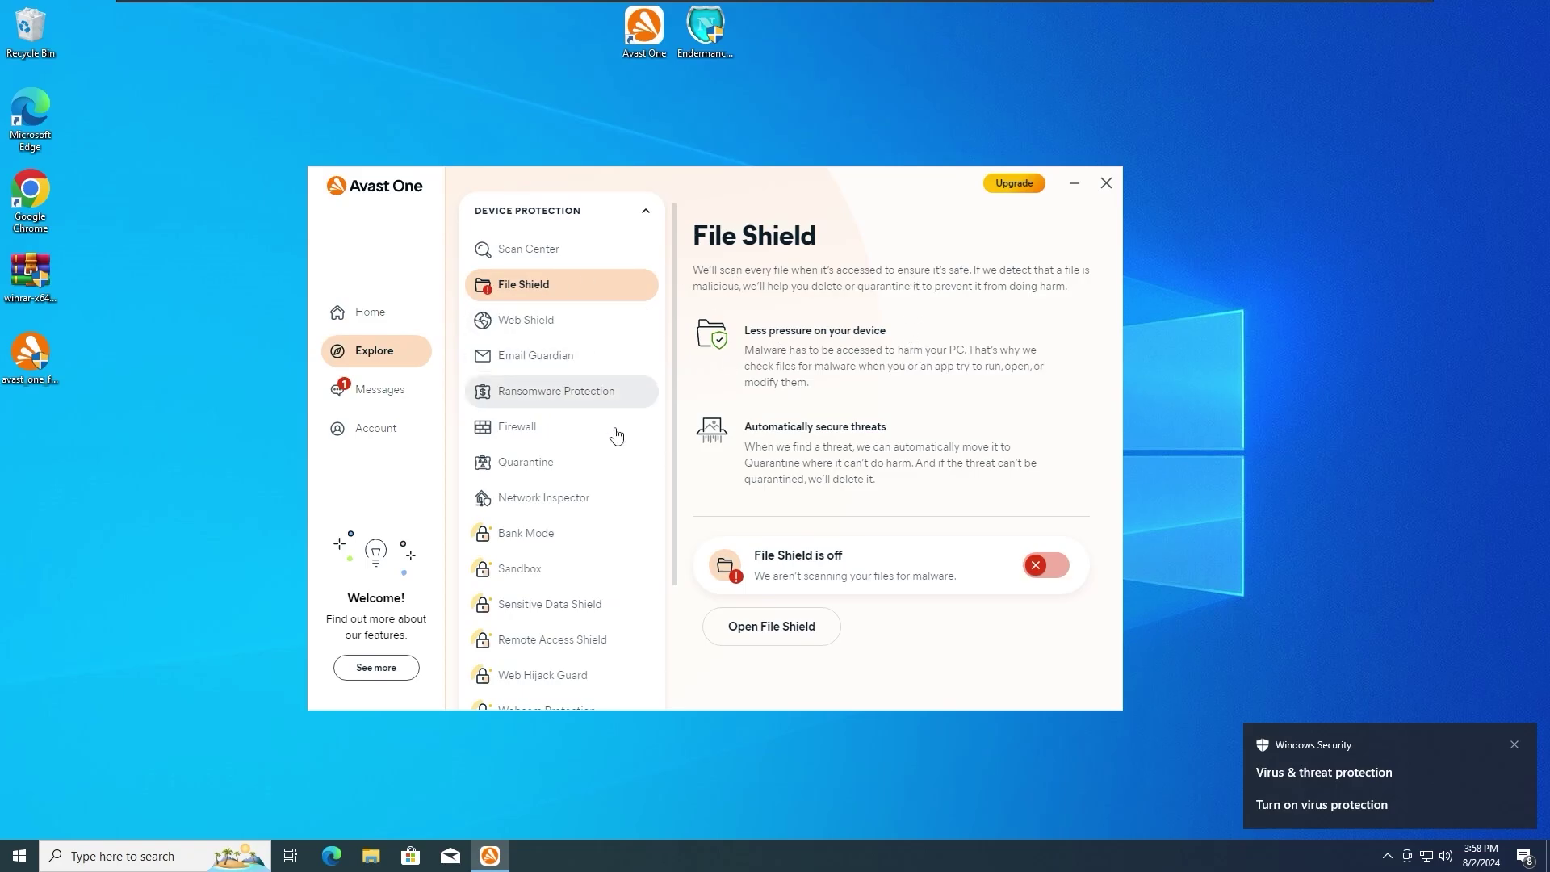
scroll(565, 558, down, 2)
scroll(568, 562, up, 2)
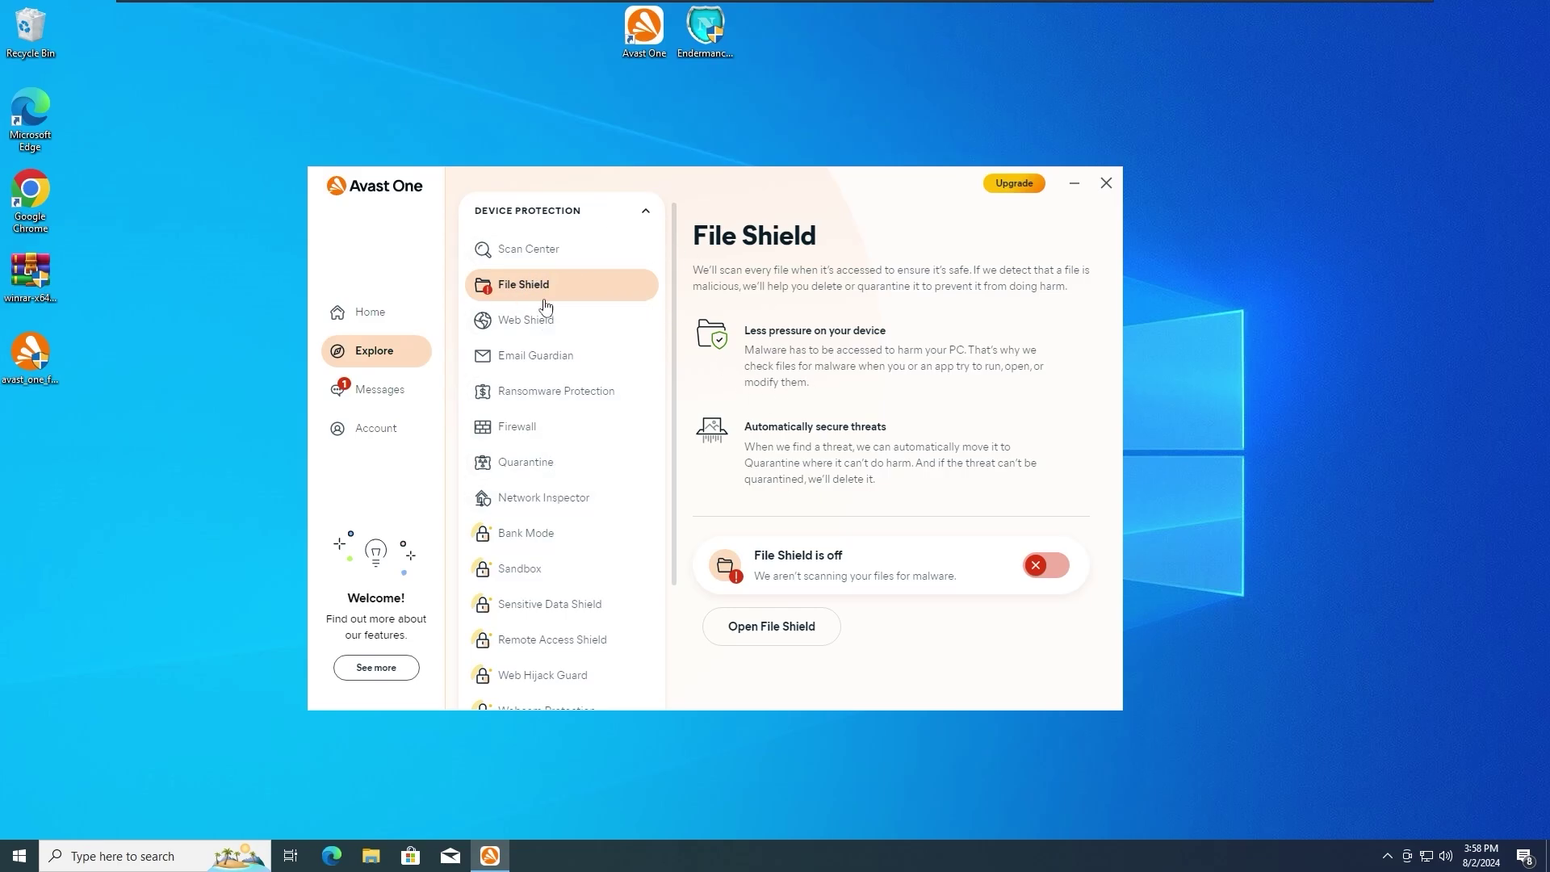
click(534, 263)
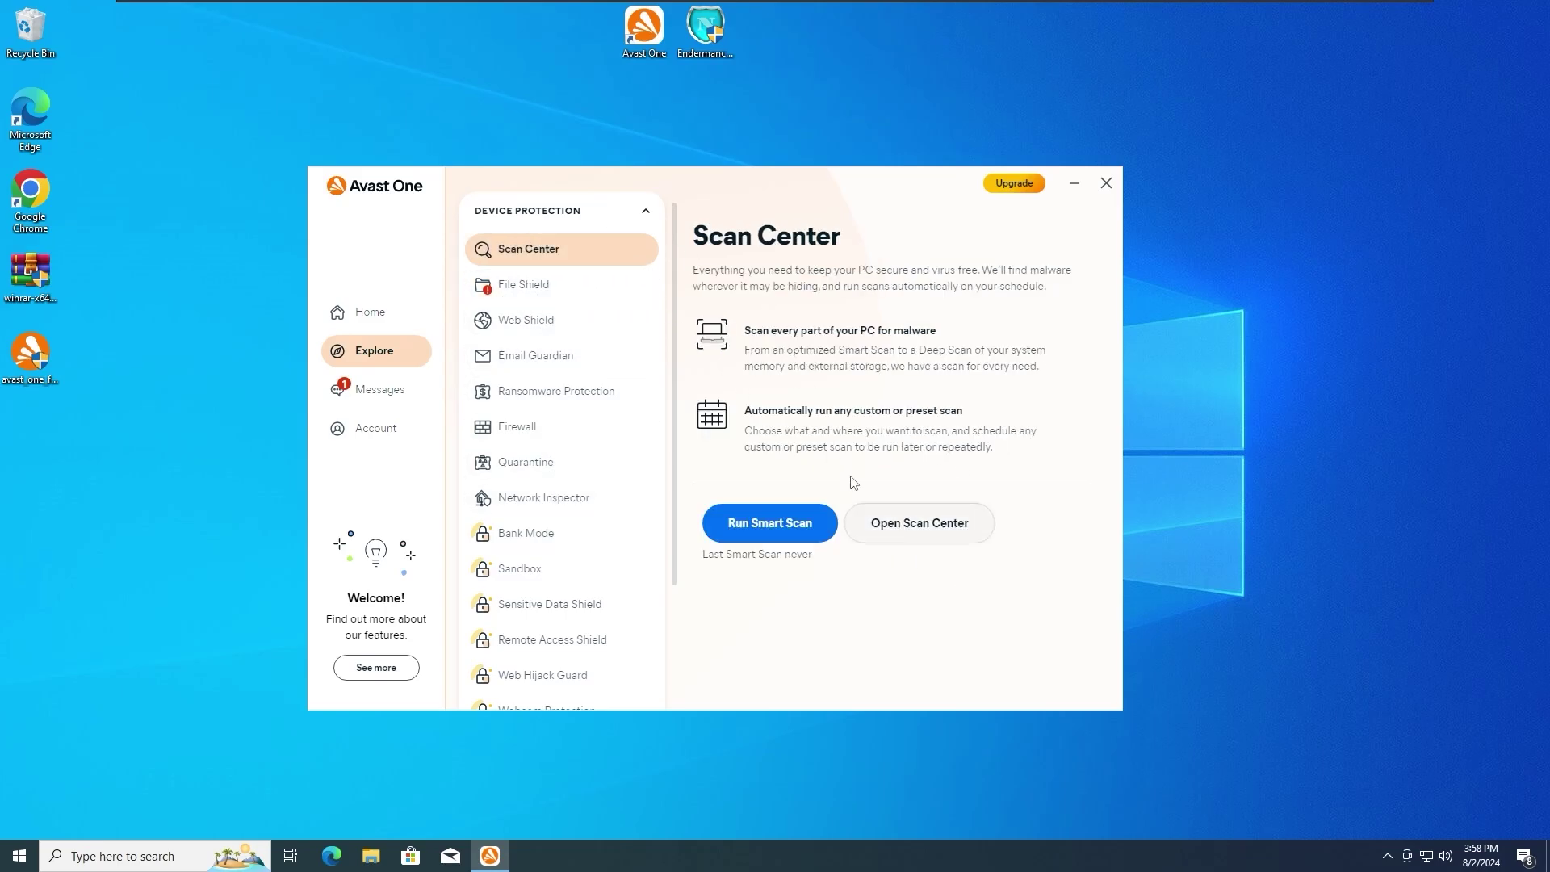
click(594, 320)
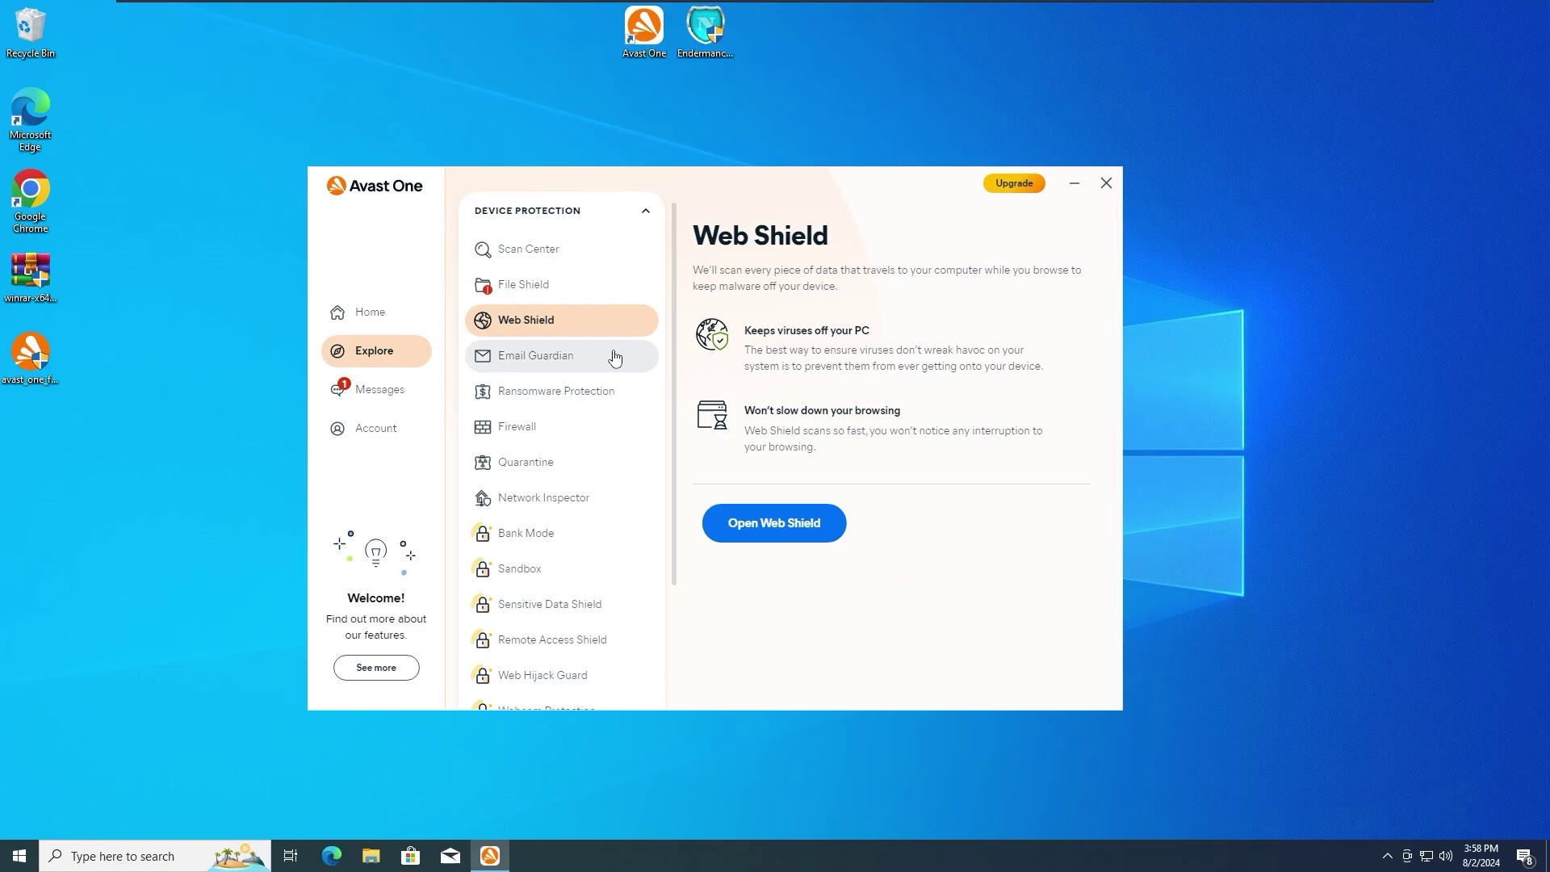
click(557, 285)
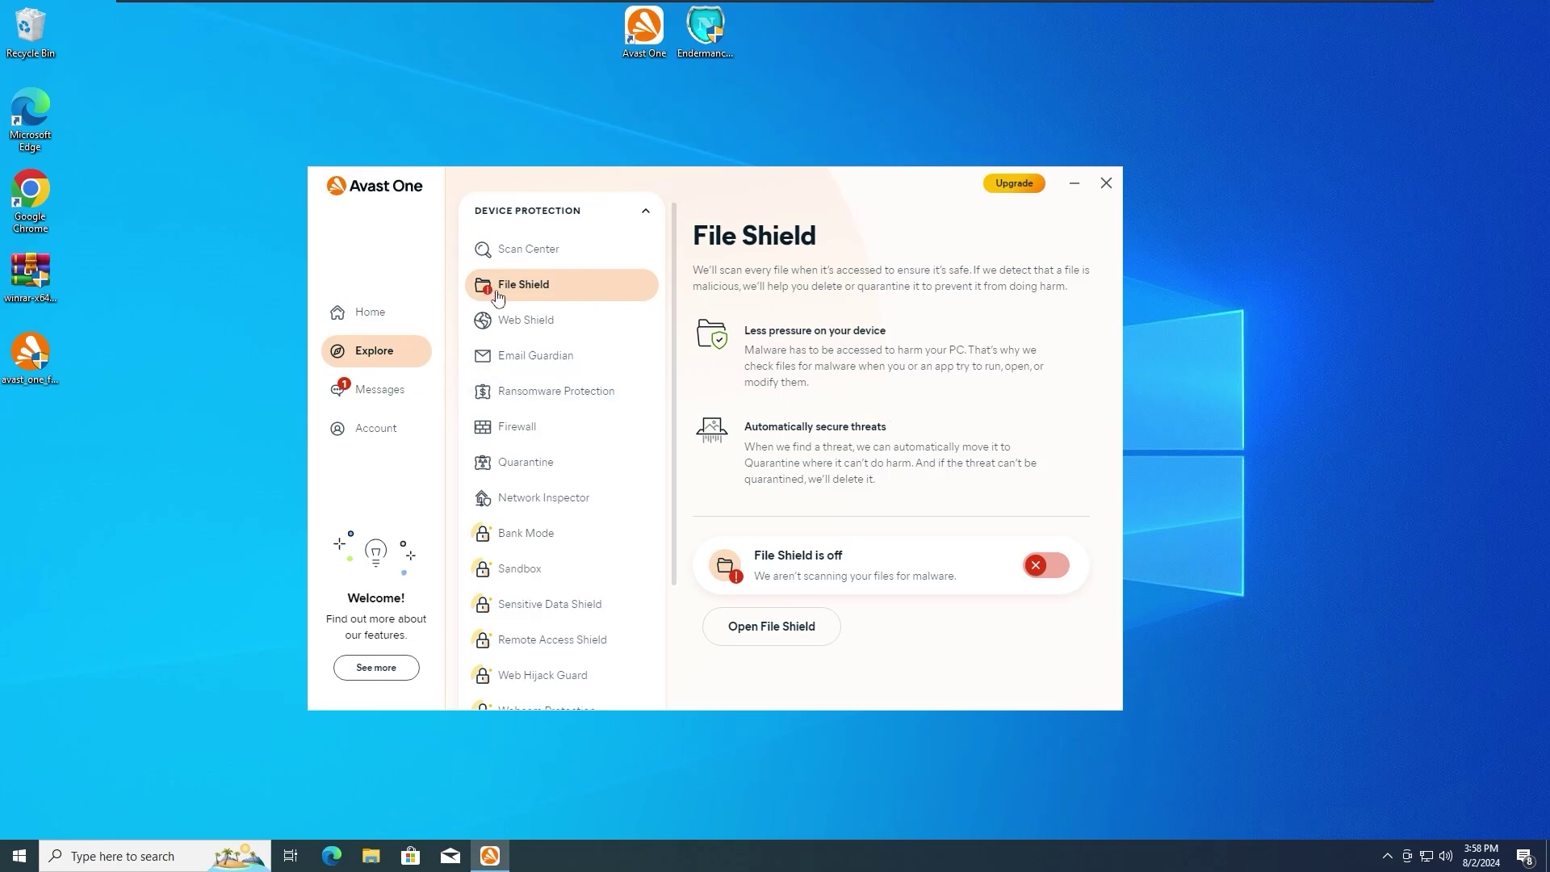
drag(747, 195, 711, 186)
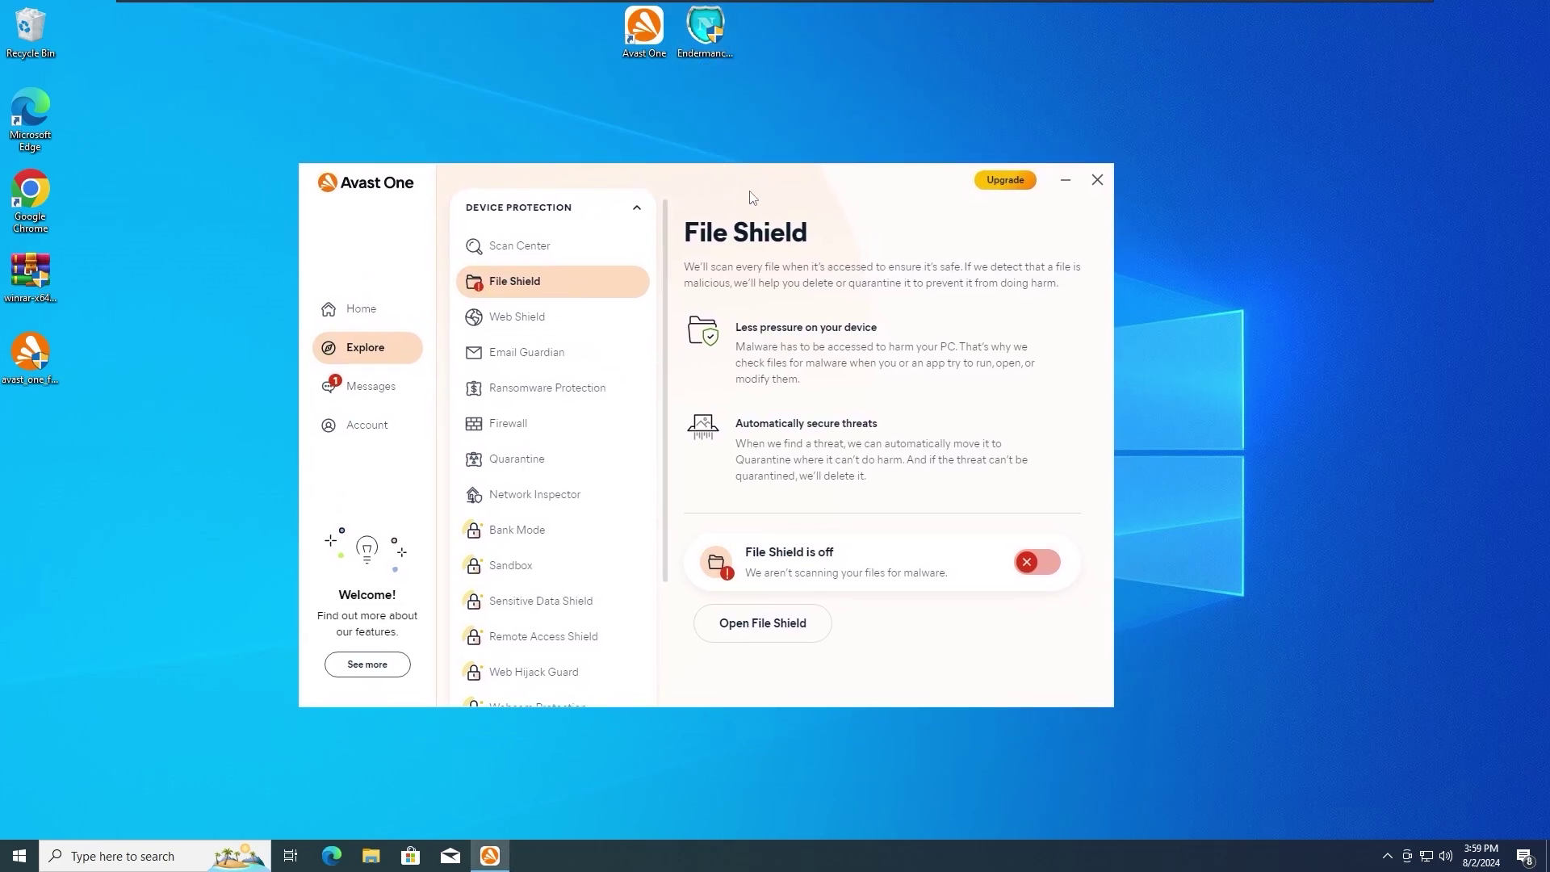
click(715, 50)
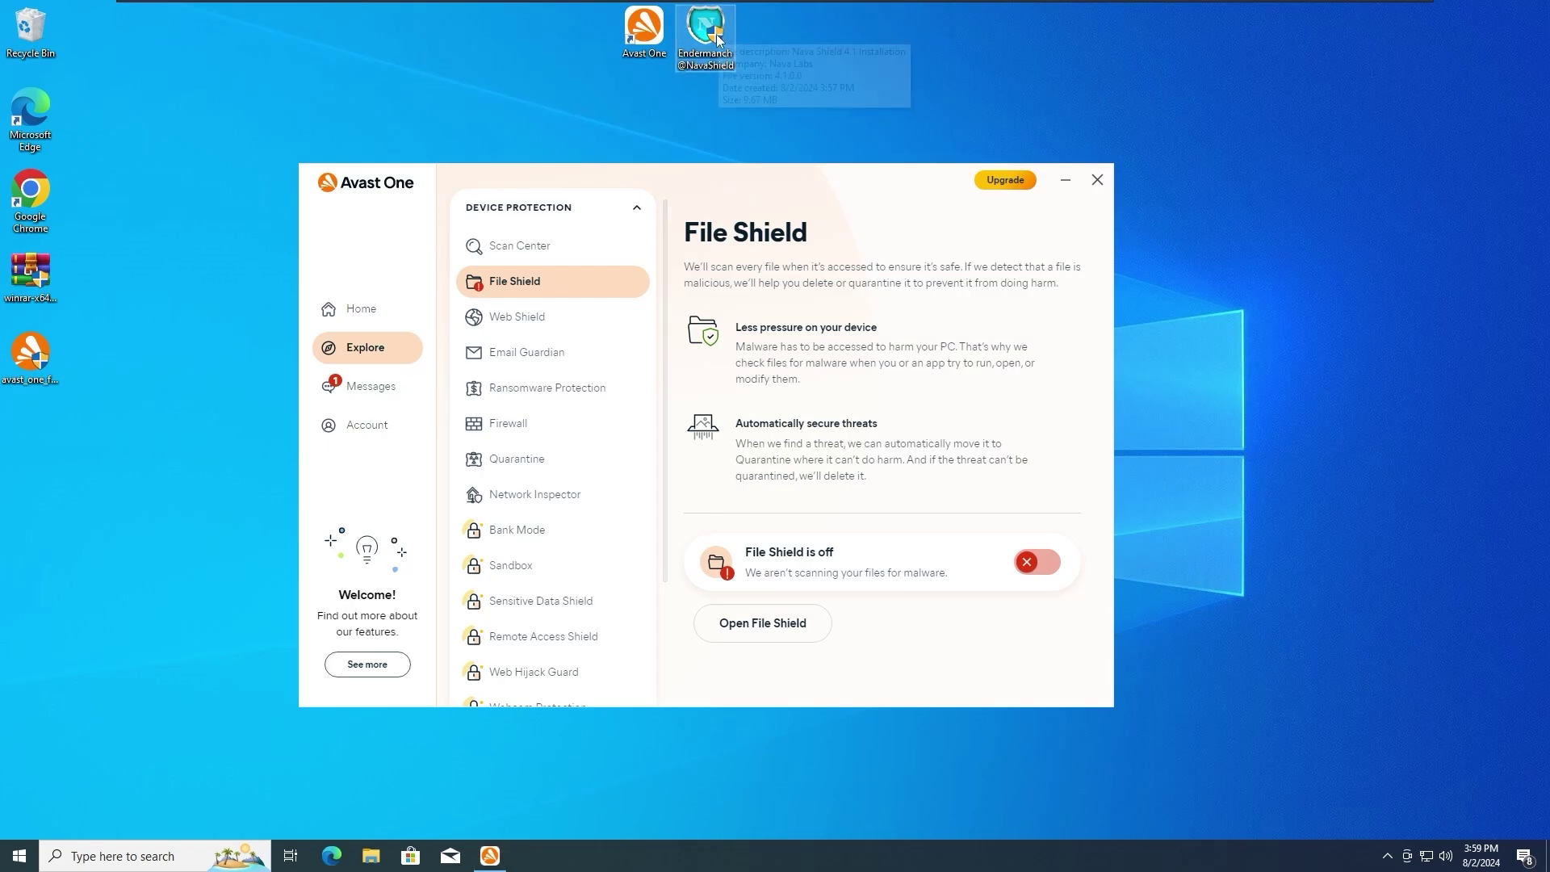
click(705, 218)
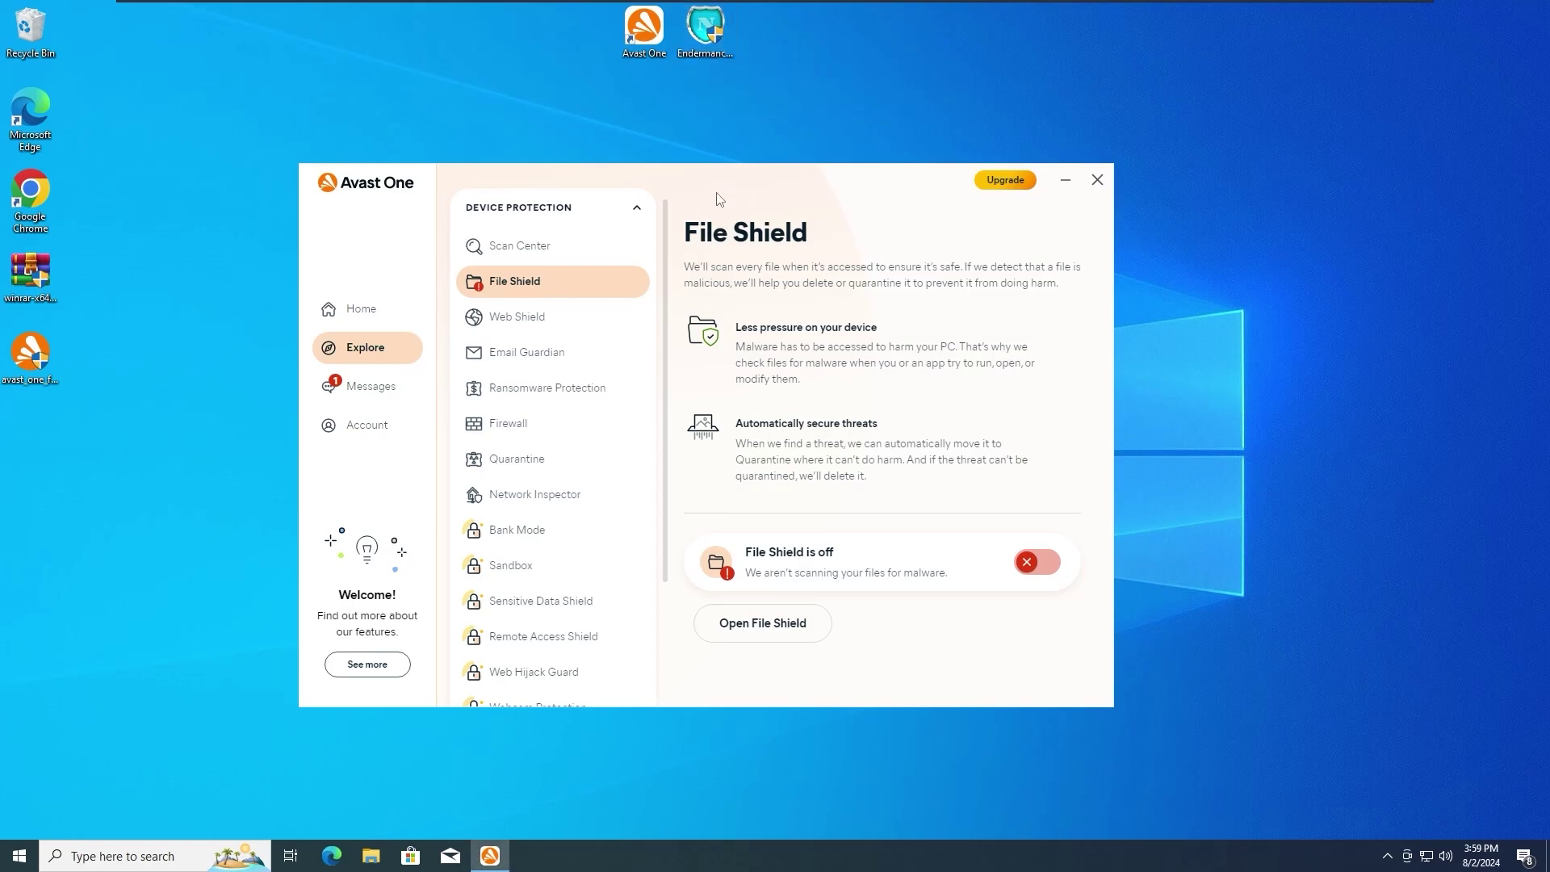
double_click(706, 28)
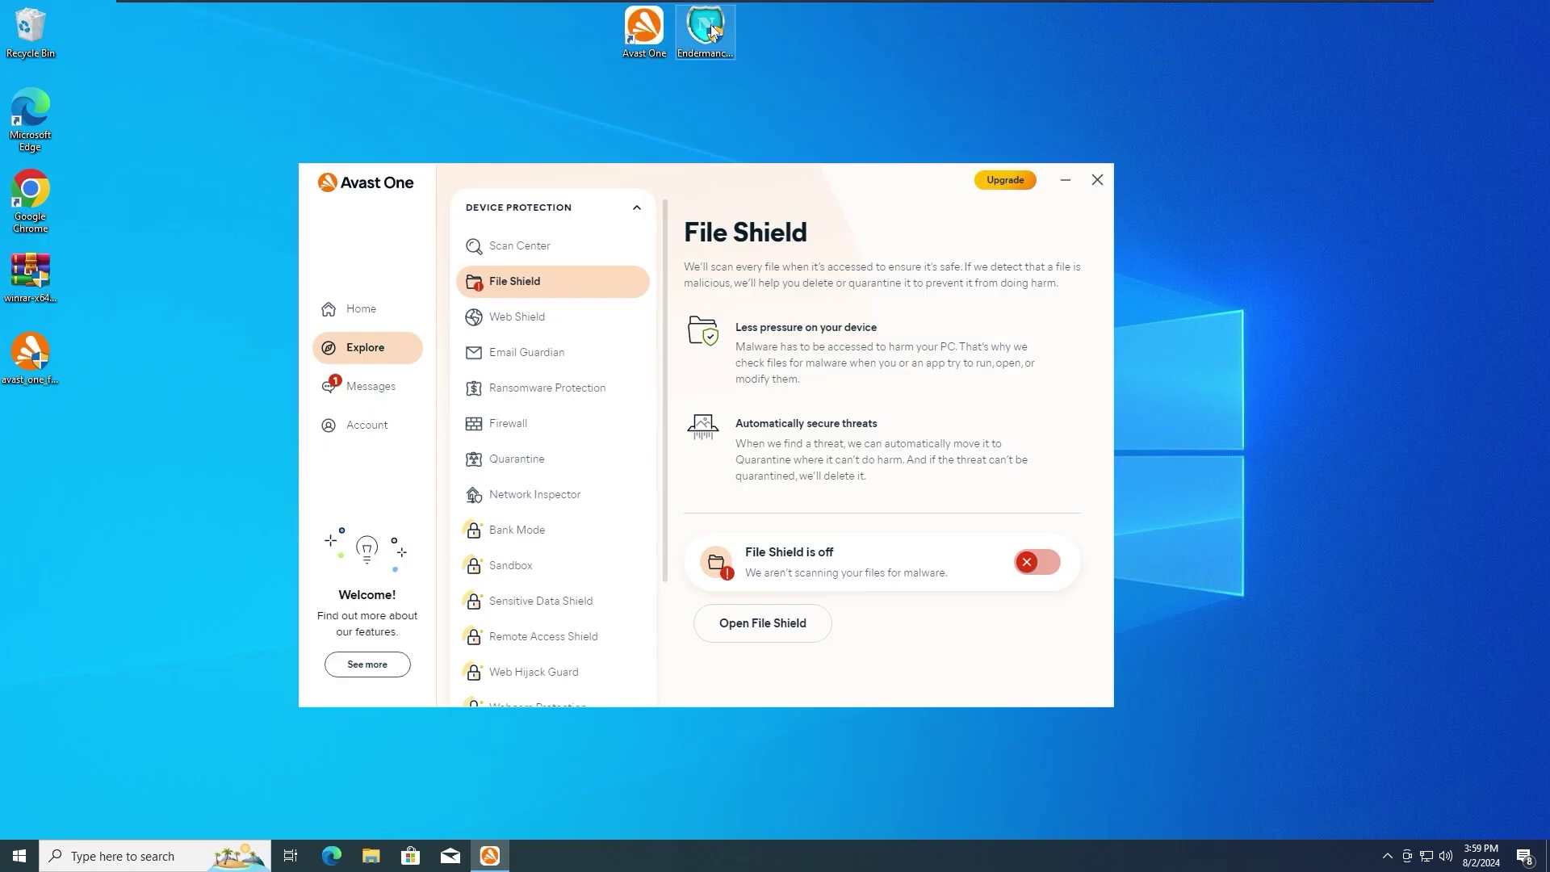
click(713, 543)
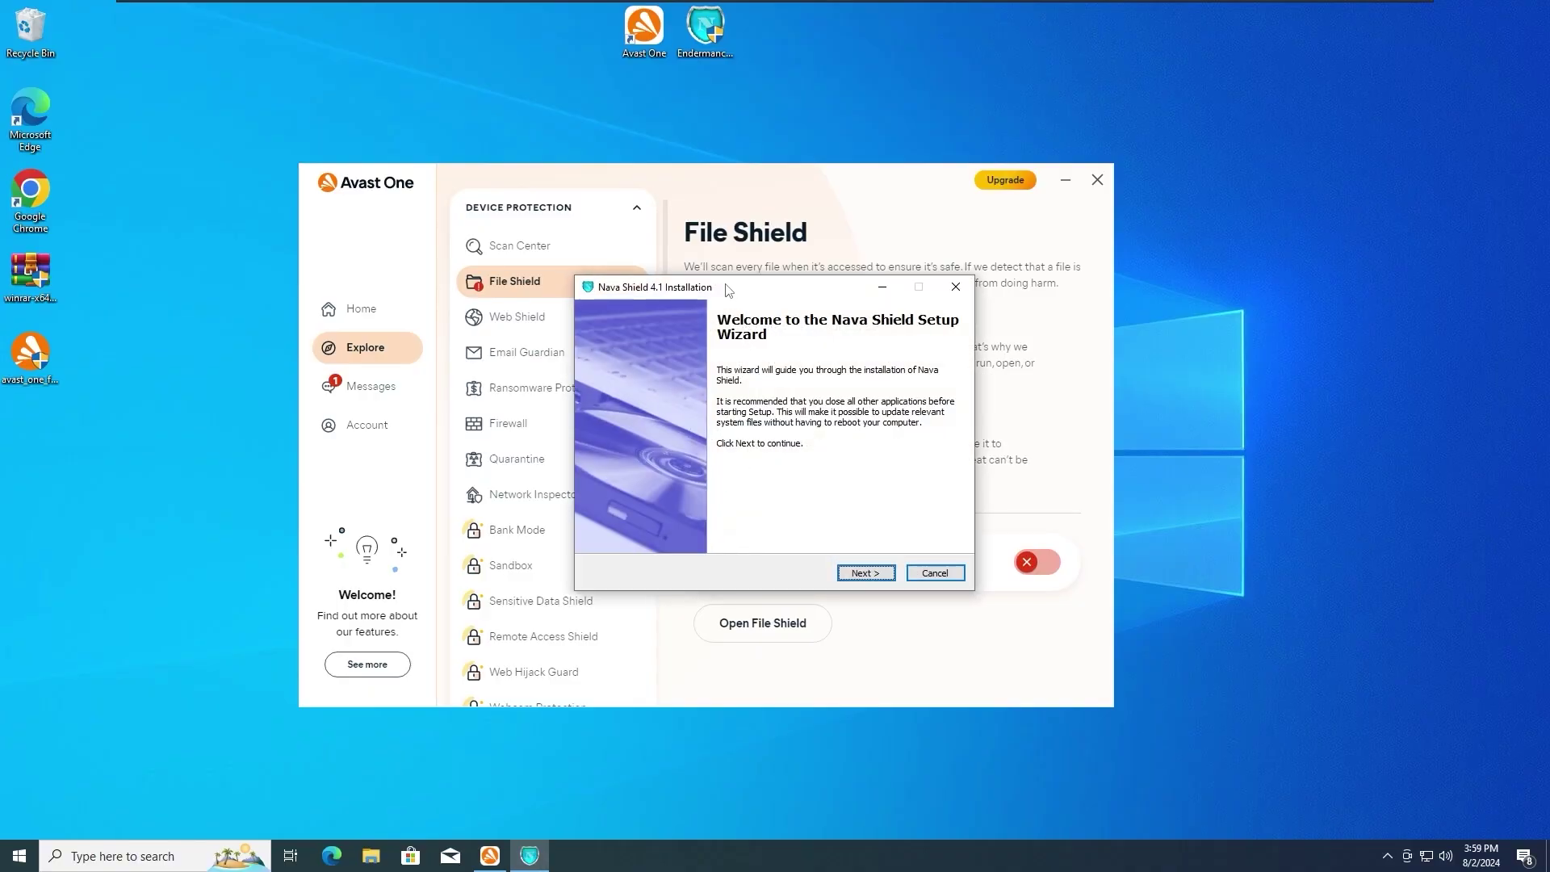
- Complete the Nava Shield 4.1 setup wizard through installation to finish
drag(729, 291, 660, 270)
click(806, 555)
click(810, 557)
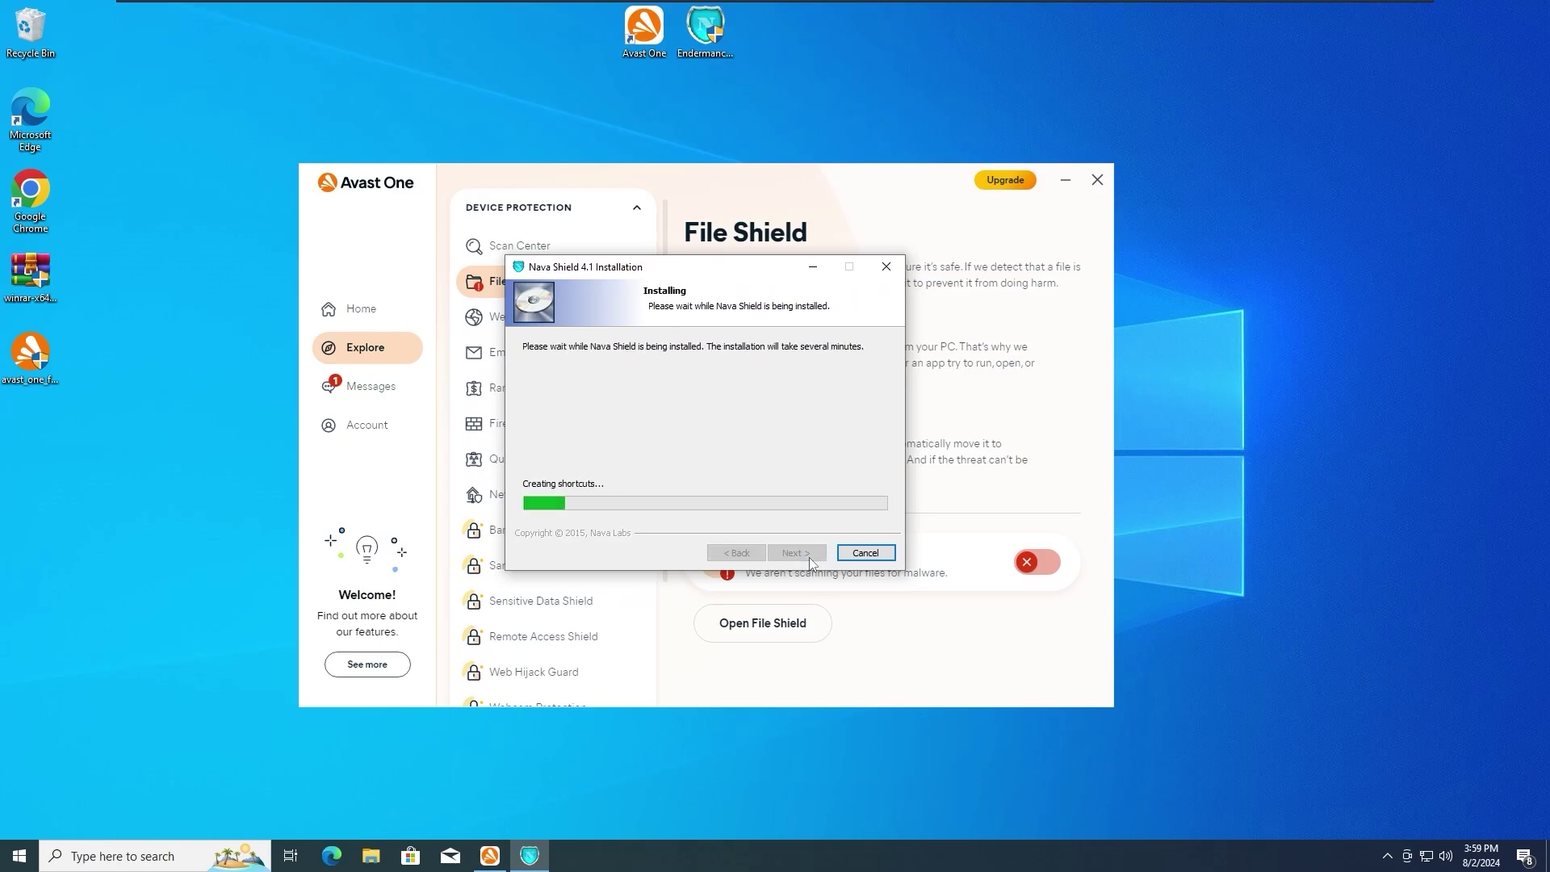
click(795, 553)
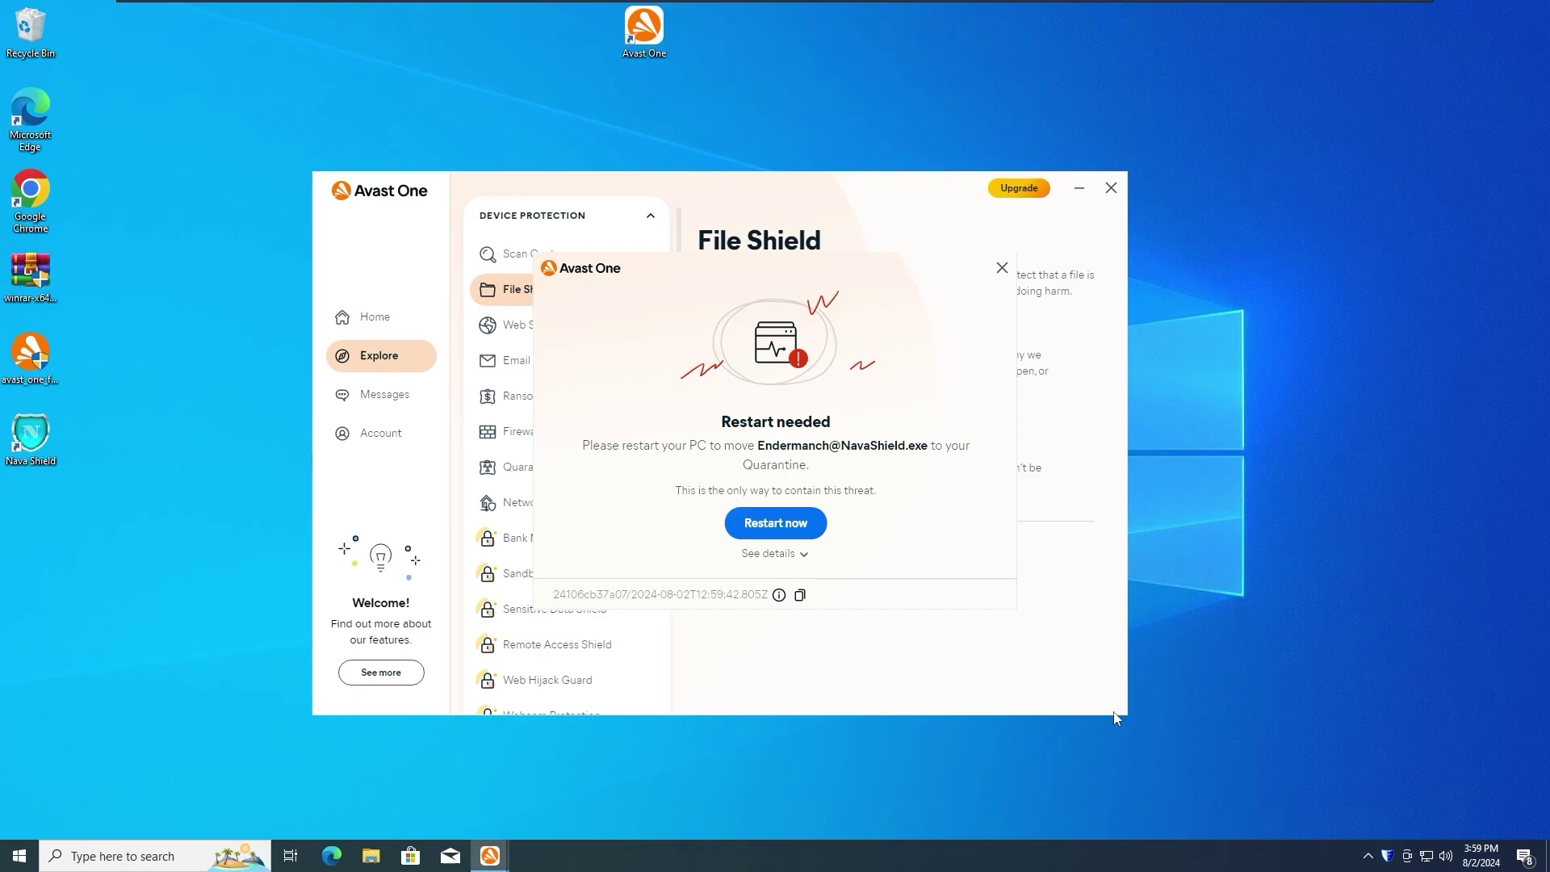
- Move the Restart needed popup aside and open Scan Center from the Device Protection list
drag(758, 279, 740, 599)
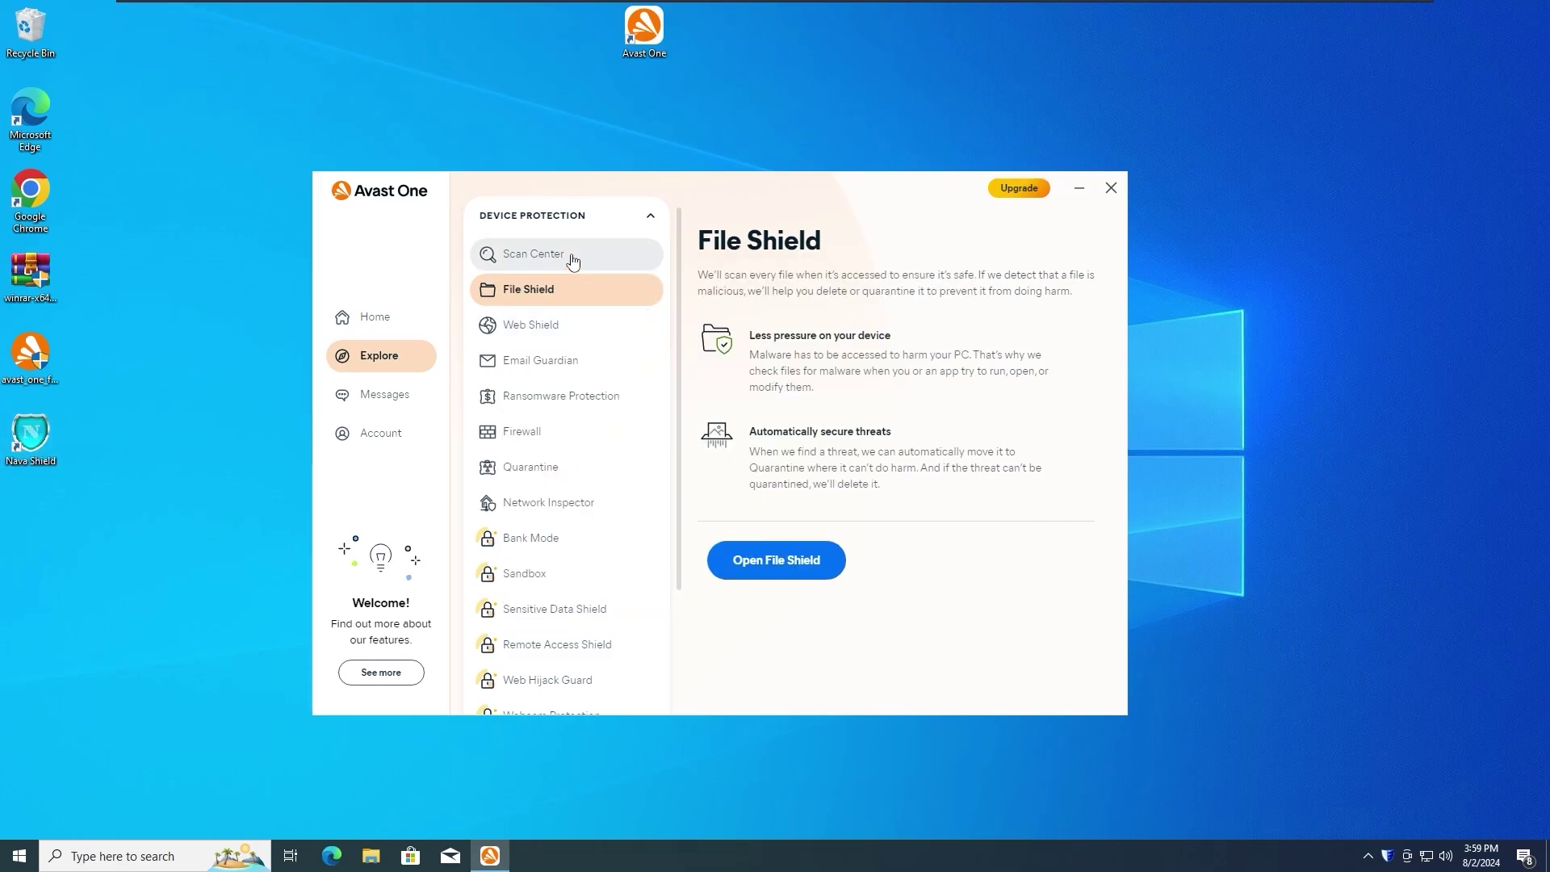
click(573, 260)
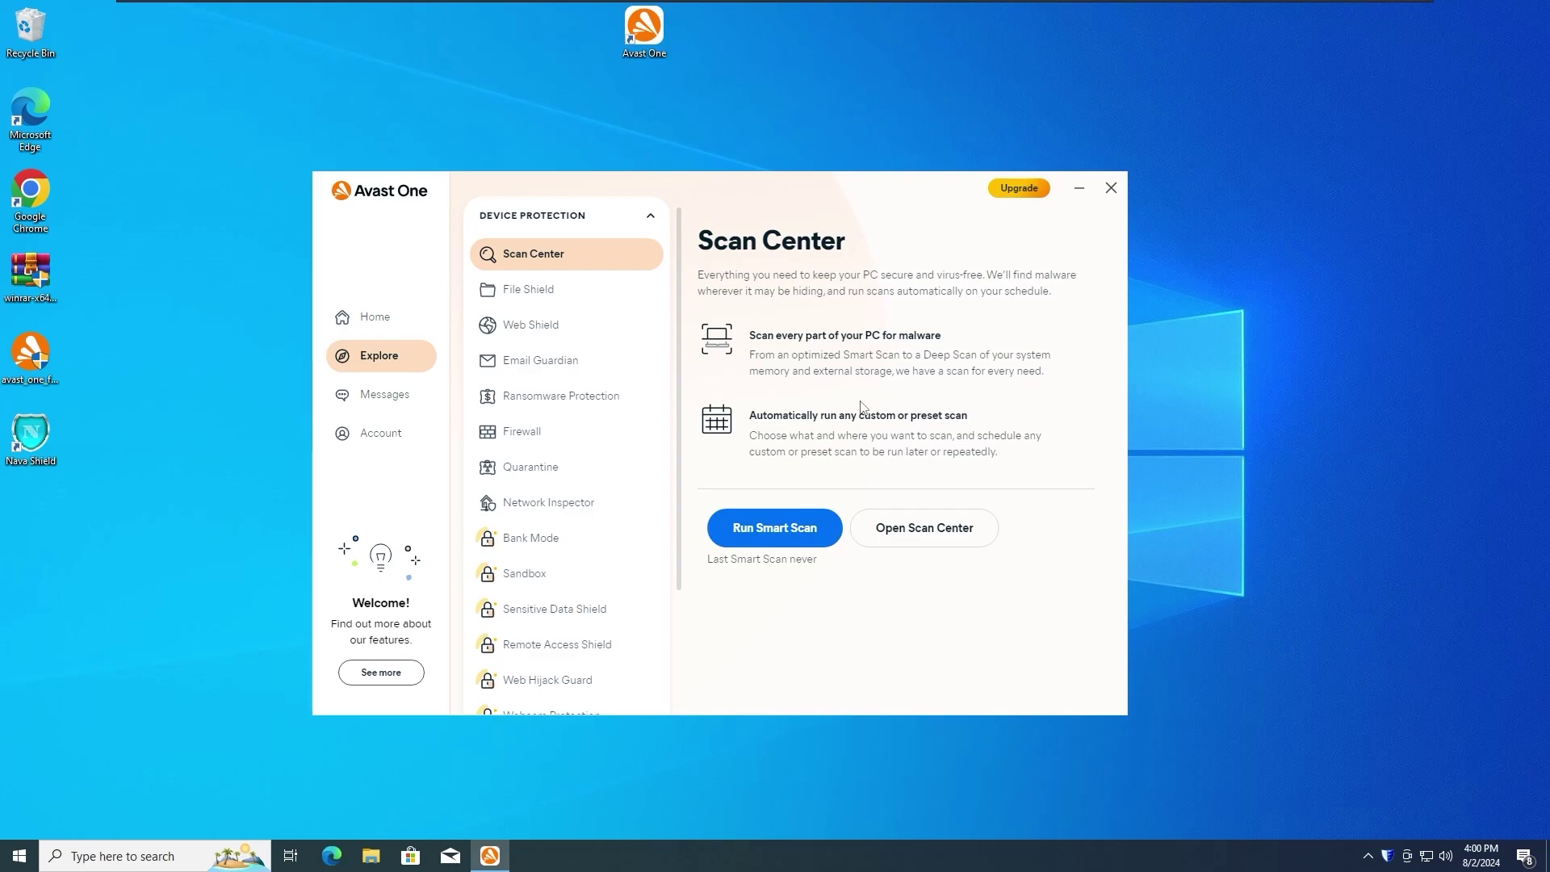
mouse_move(767, 184)
mouse_down()
mouse_move(753, 167)
mouse_move(768, 170)
mouse_move(751, 171)
mouse_up()
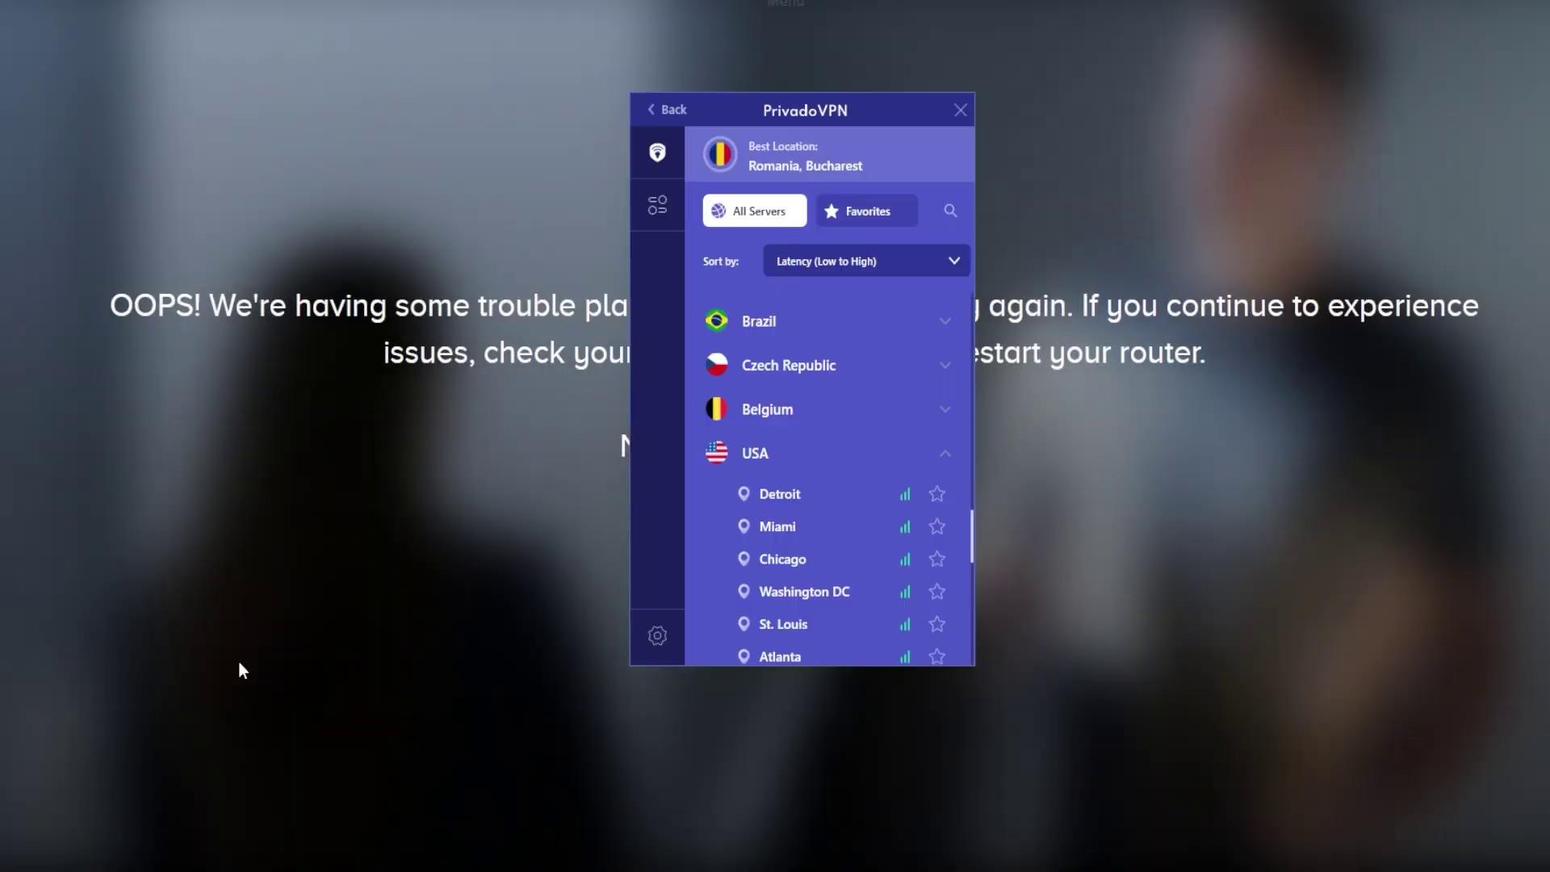
- Connect to the Washington DC server and replay the previously failing video
click(755, 595)
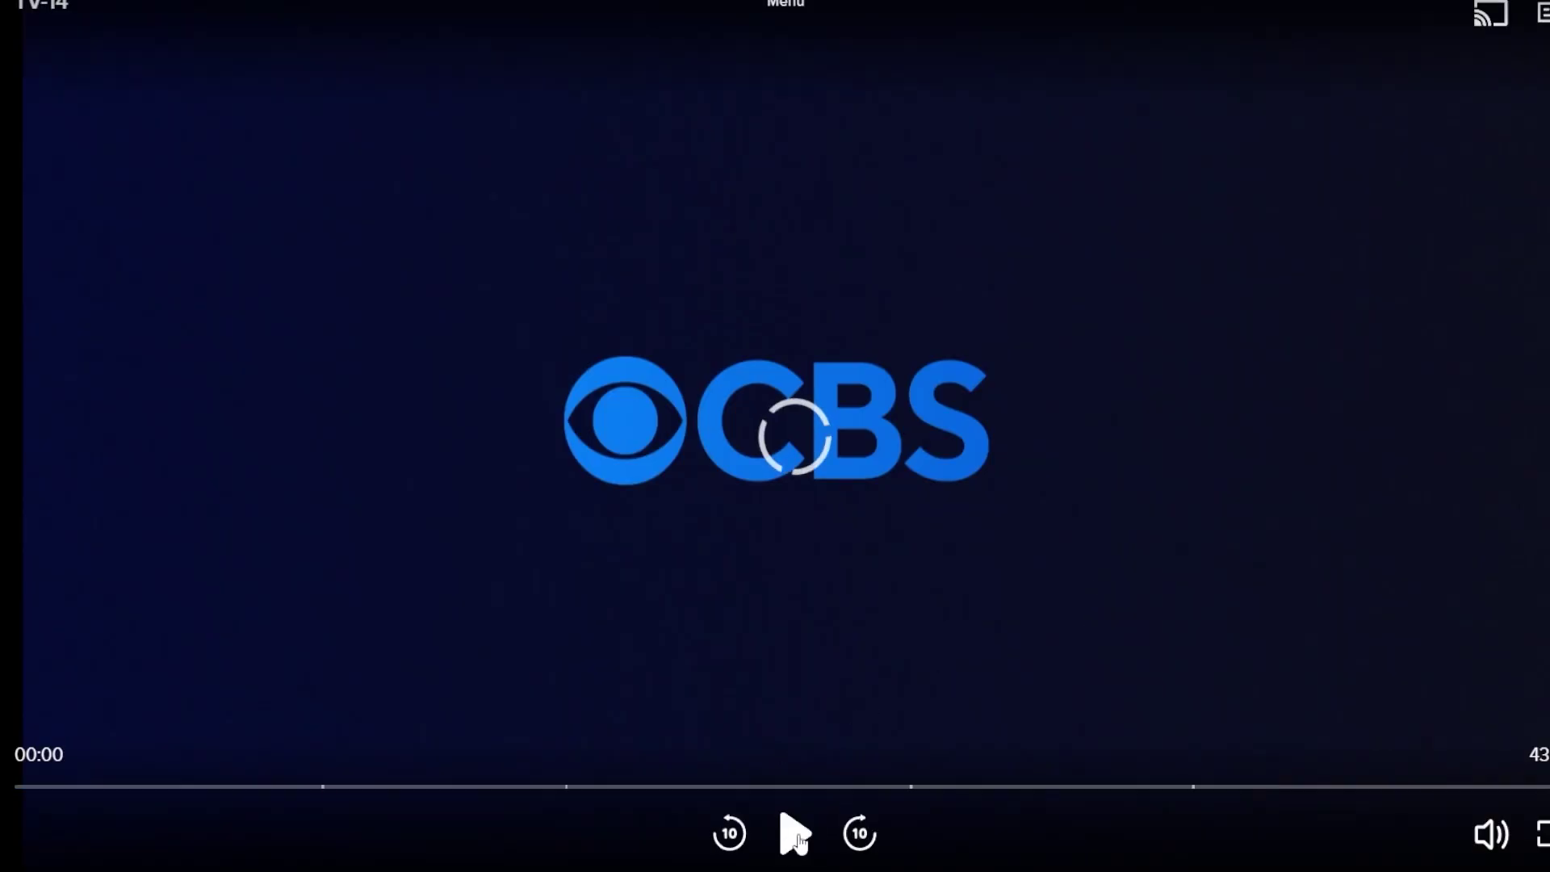
click(791, 832)
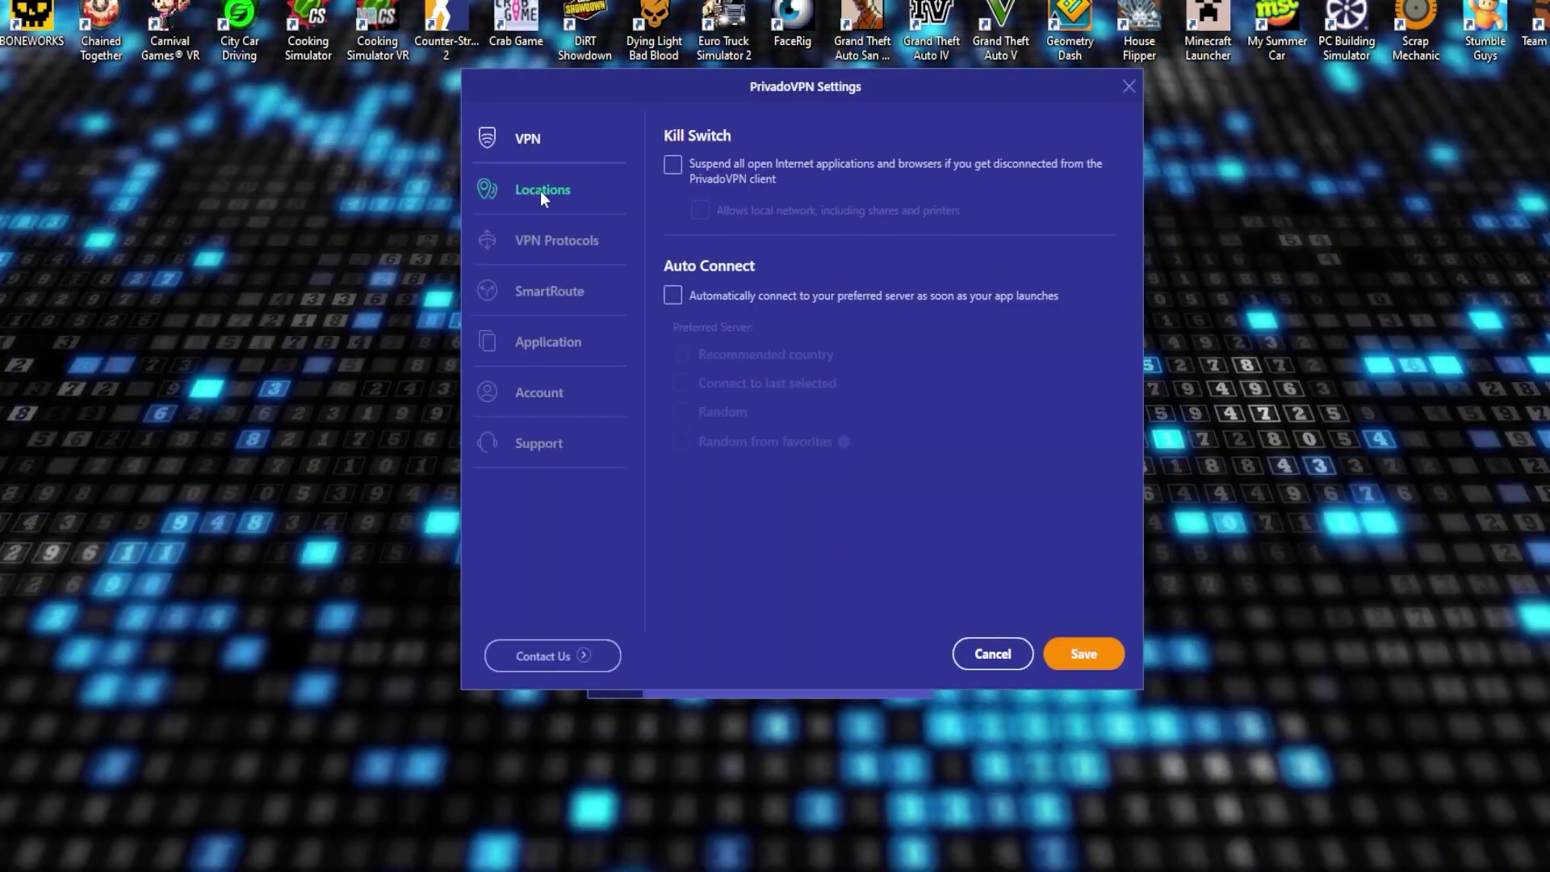
- Look through PrivadoVPN's VPN Protocols, Account and Support settings, then return to VPN settings
click(540, 240)
click(540, 393)
click(540, 436)
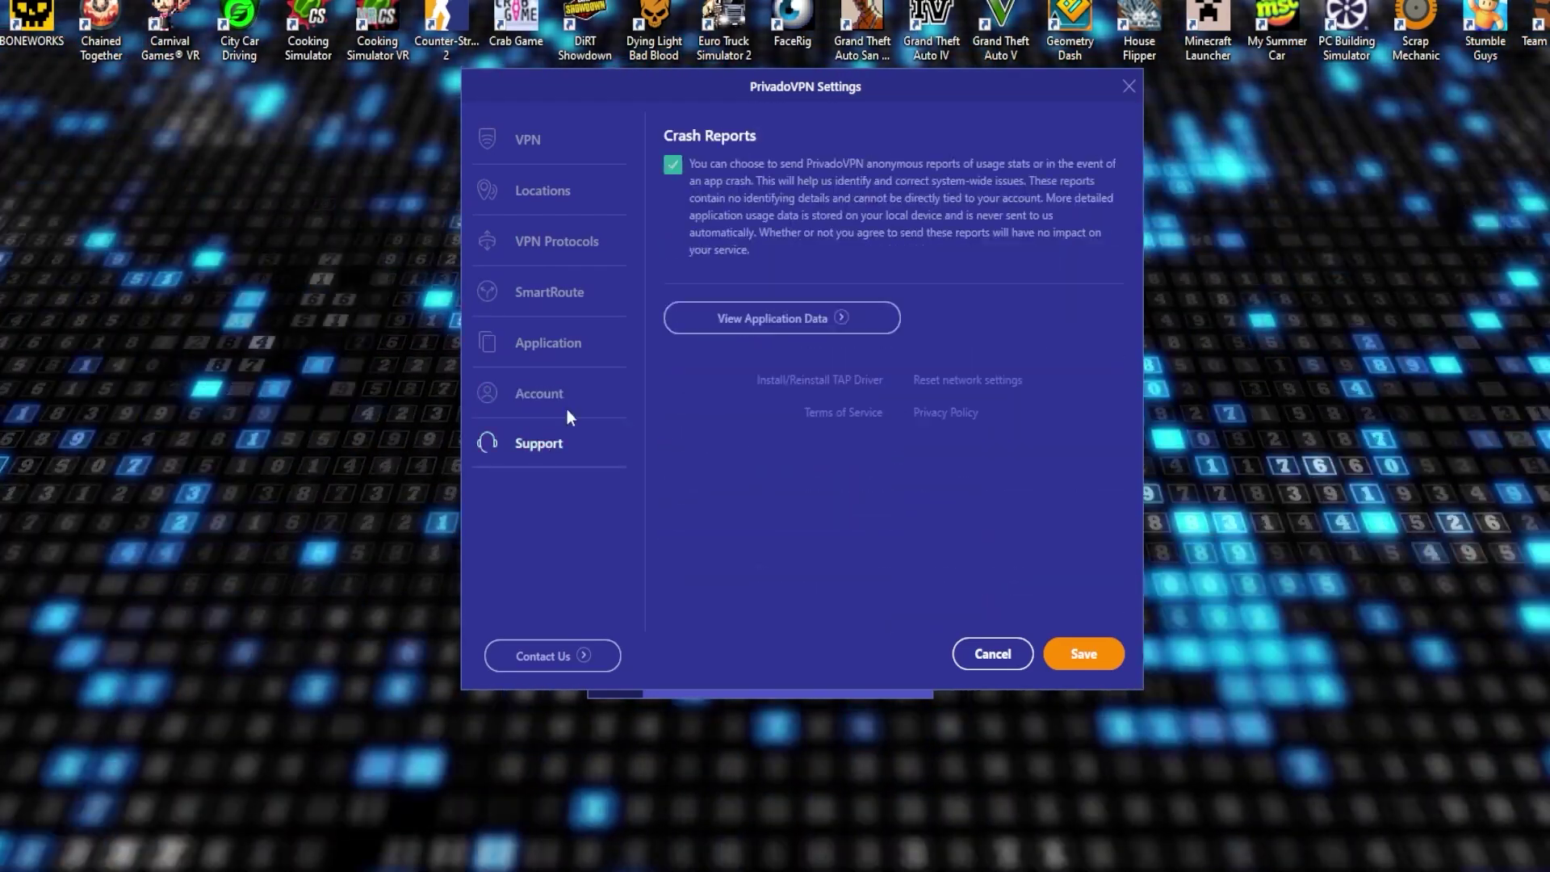
click(993, 653)
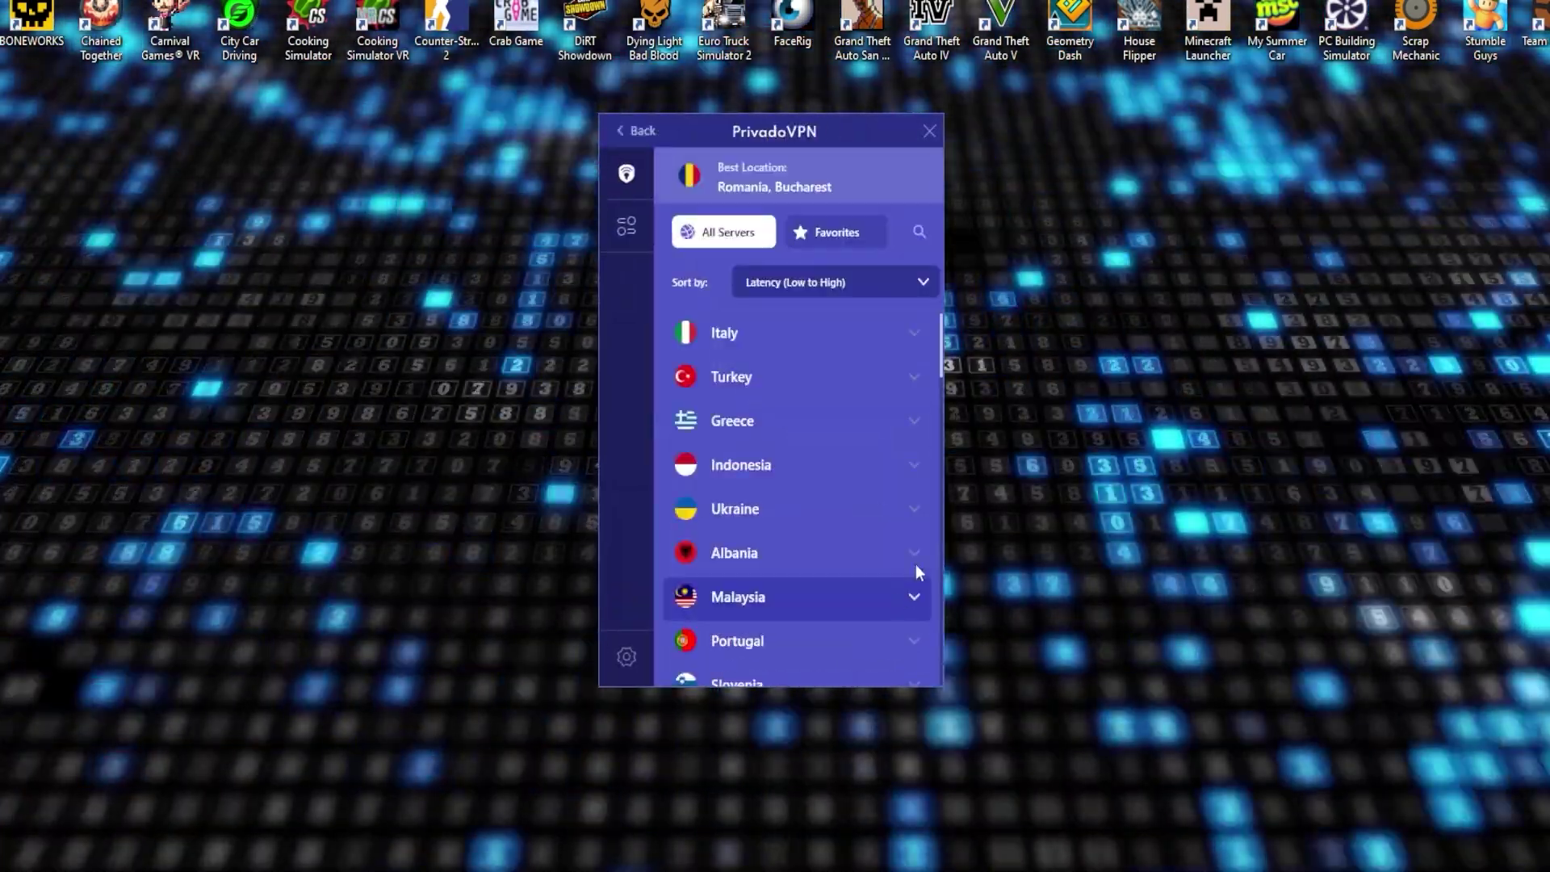
- Connect to the Paris, France server from the server list, then disconnect
scroll(773, 564, down, 5)
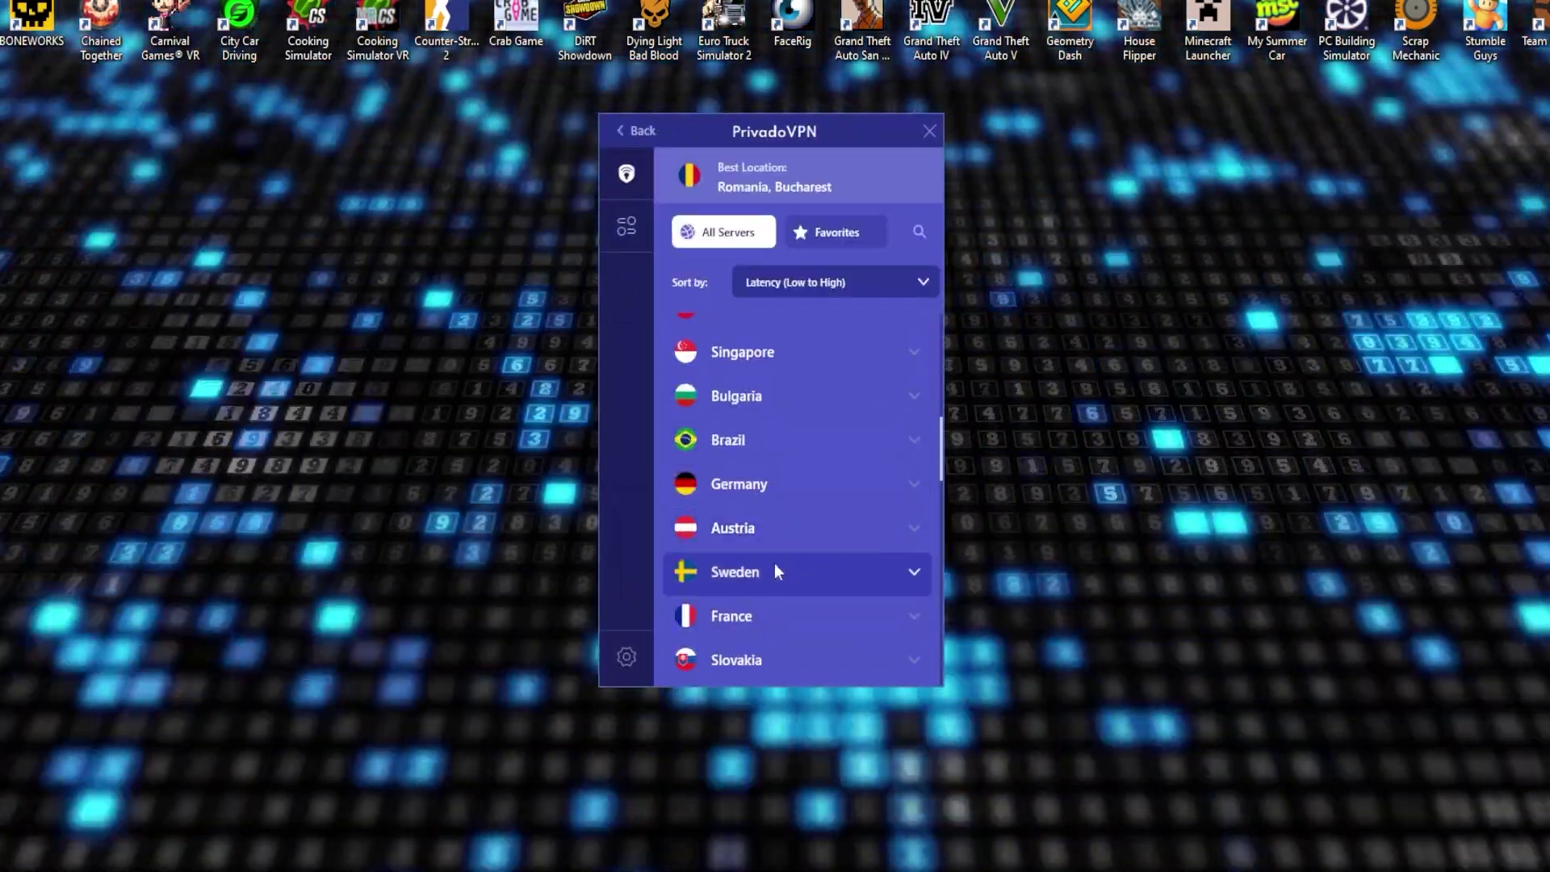
click(831, 530)
click(835, 530)
scroll(875, 530, down, 2)
click(875, 530)
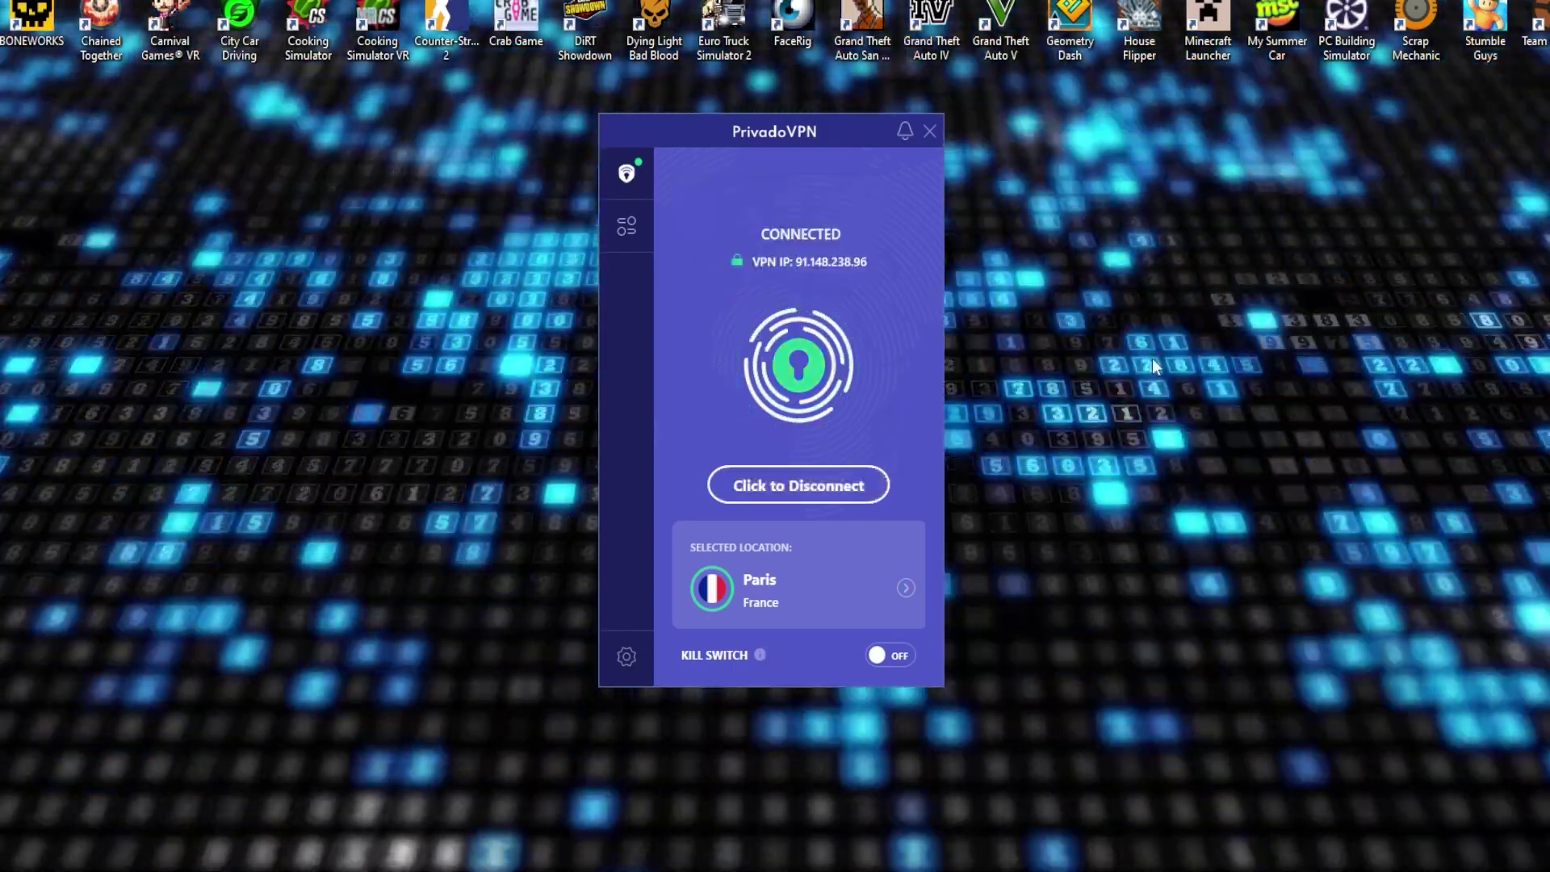
click(767, 488)
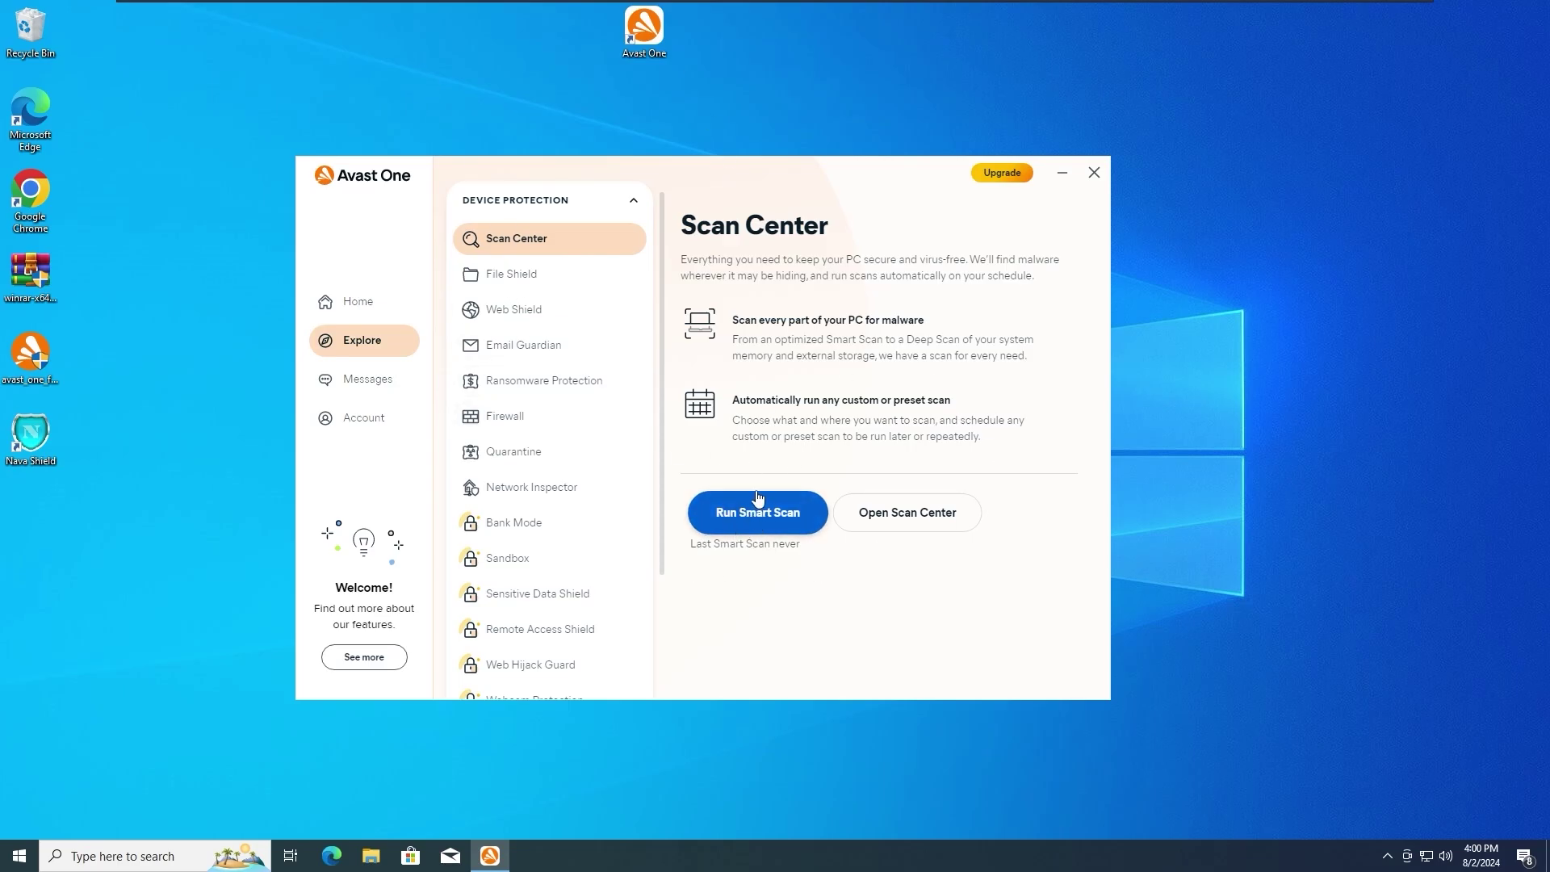
- Run a Smart Scan and resolve both settings issues and the Win32:Adware-gen threat
click(755, 521)
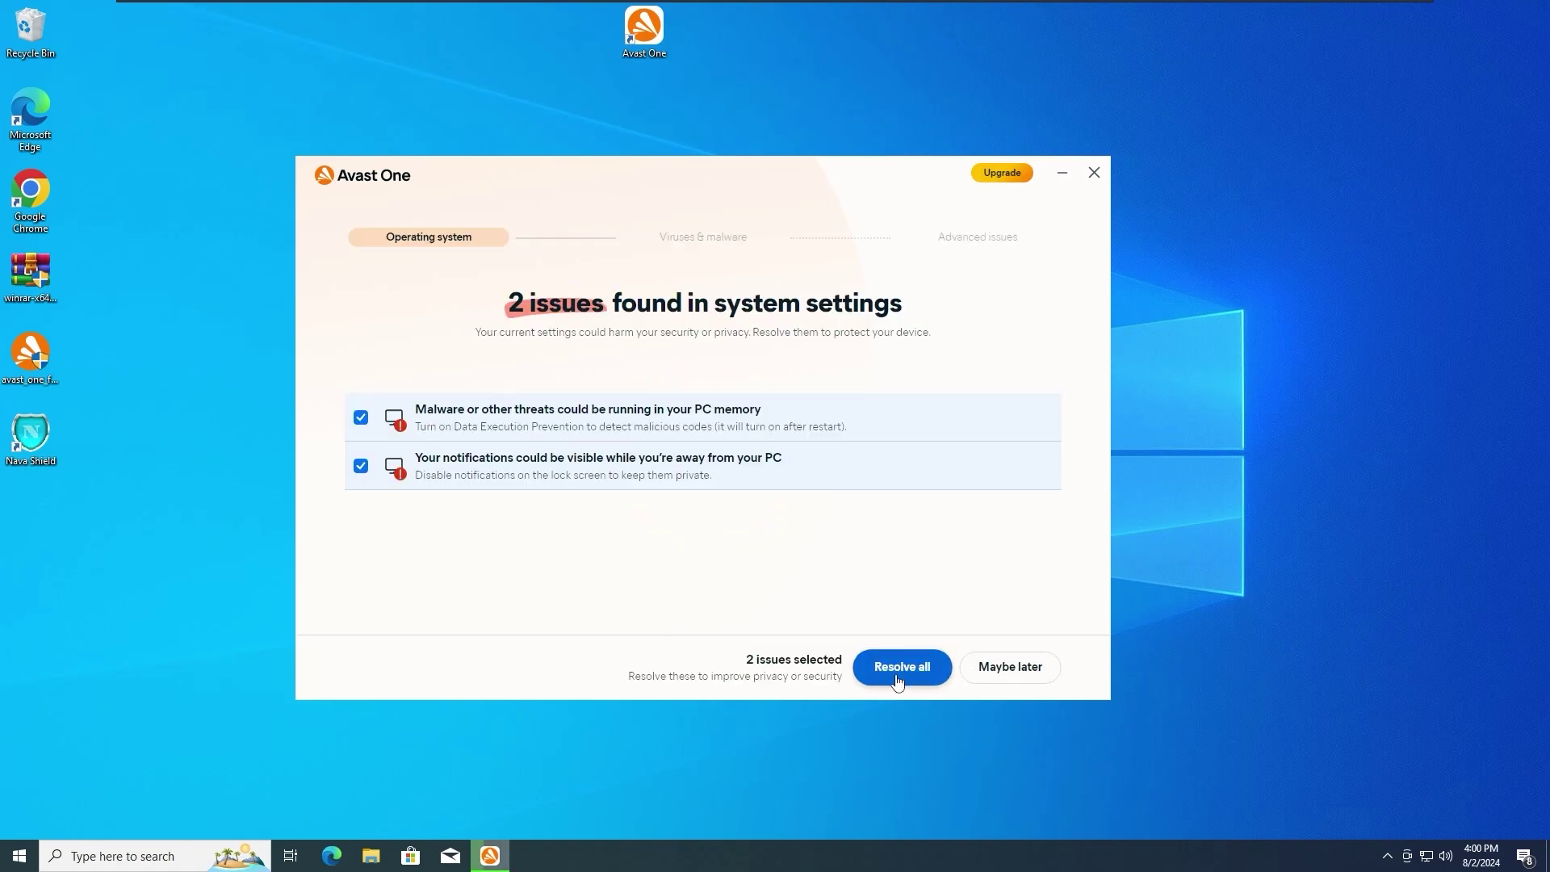
click(896, 667)
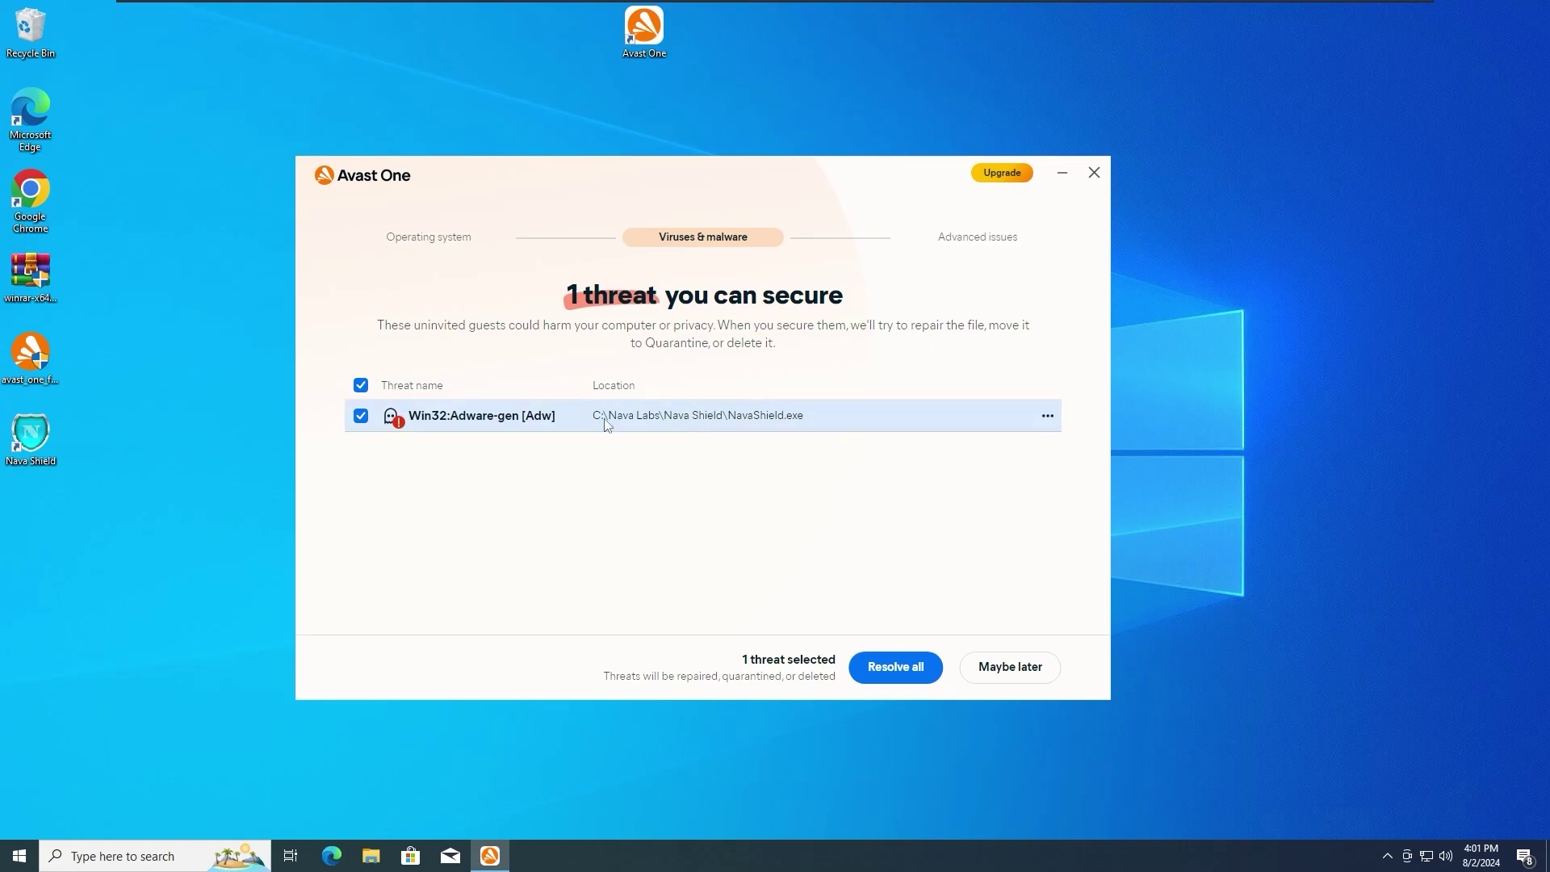
click(880, 674)
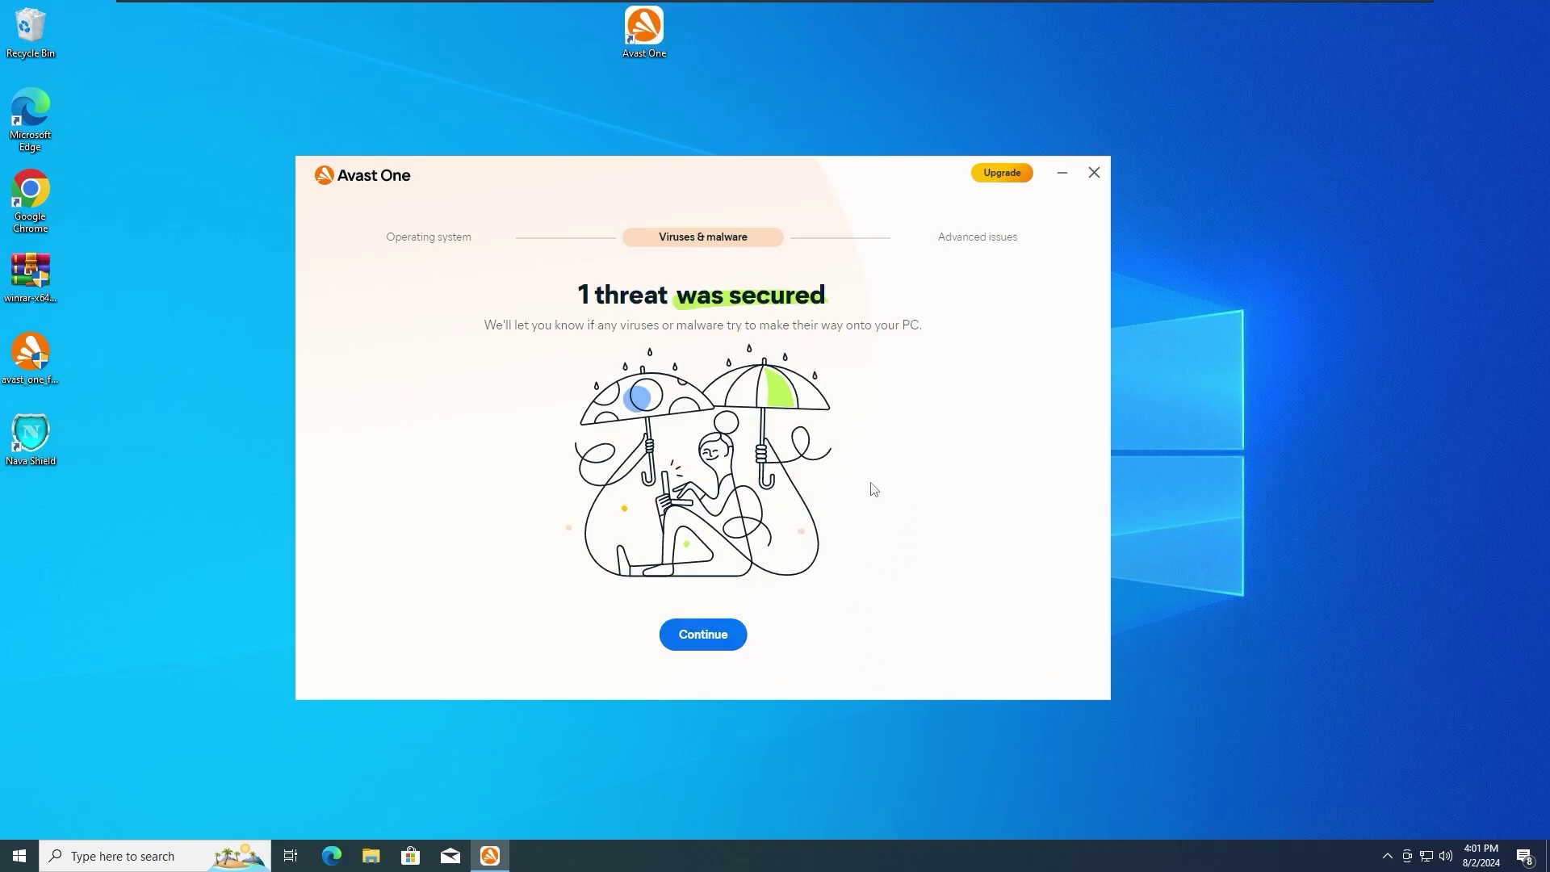
- Close the scan summary, decline the account offer, and refresh the desktop
click(721, 641)
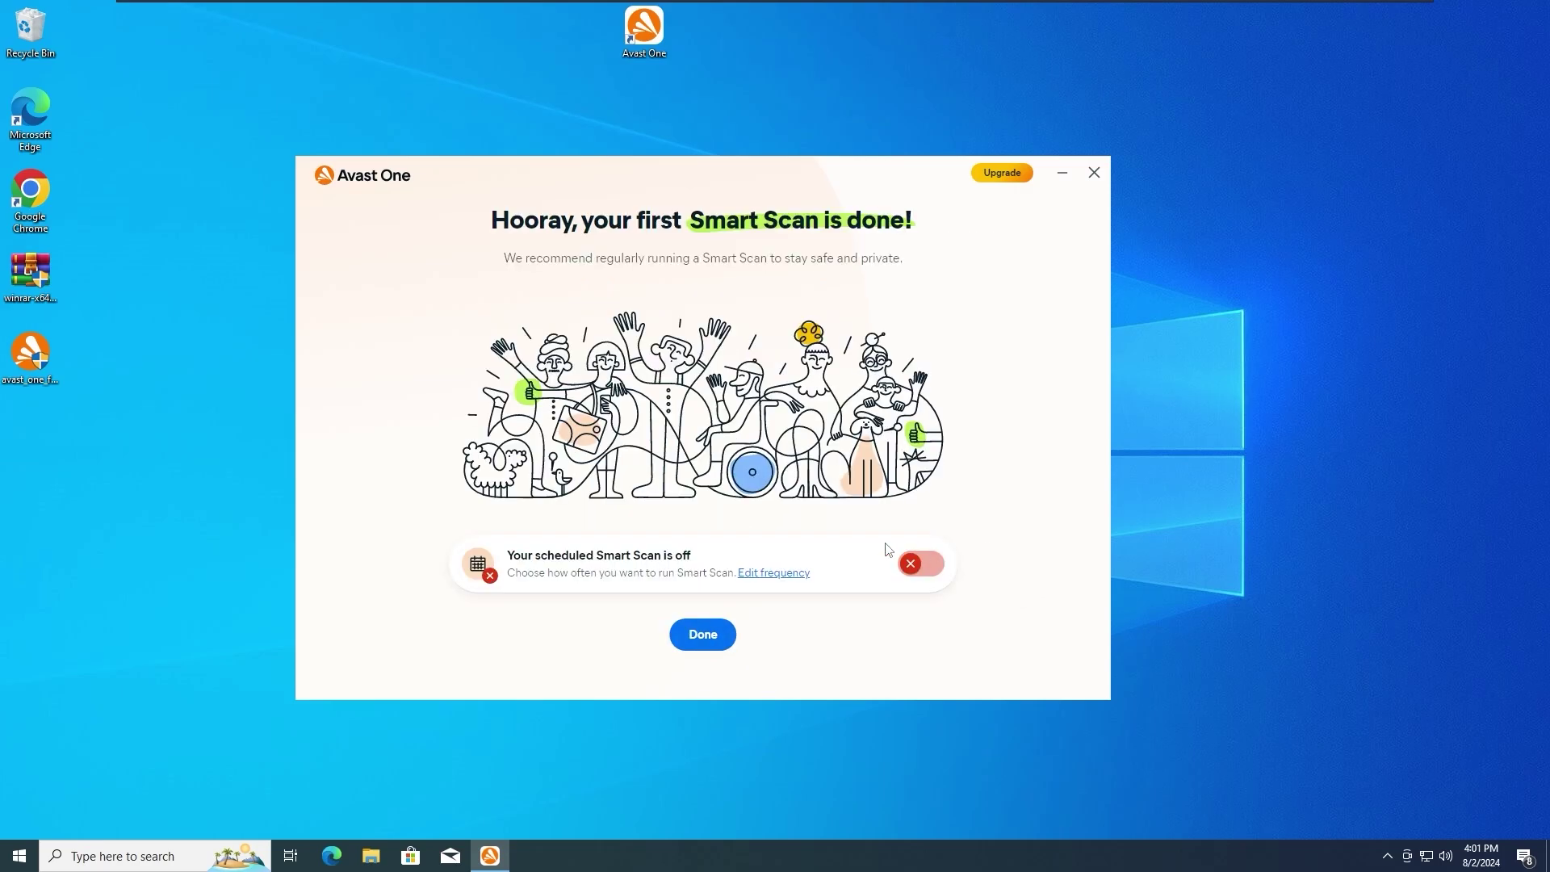
click(702, 633)
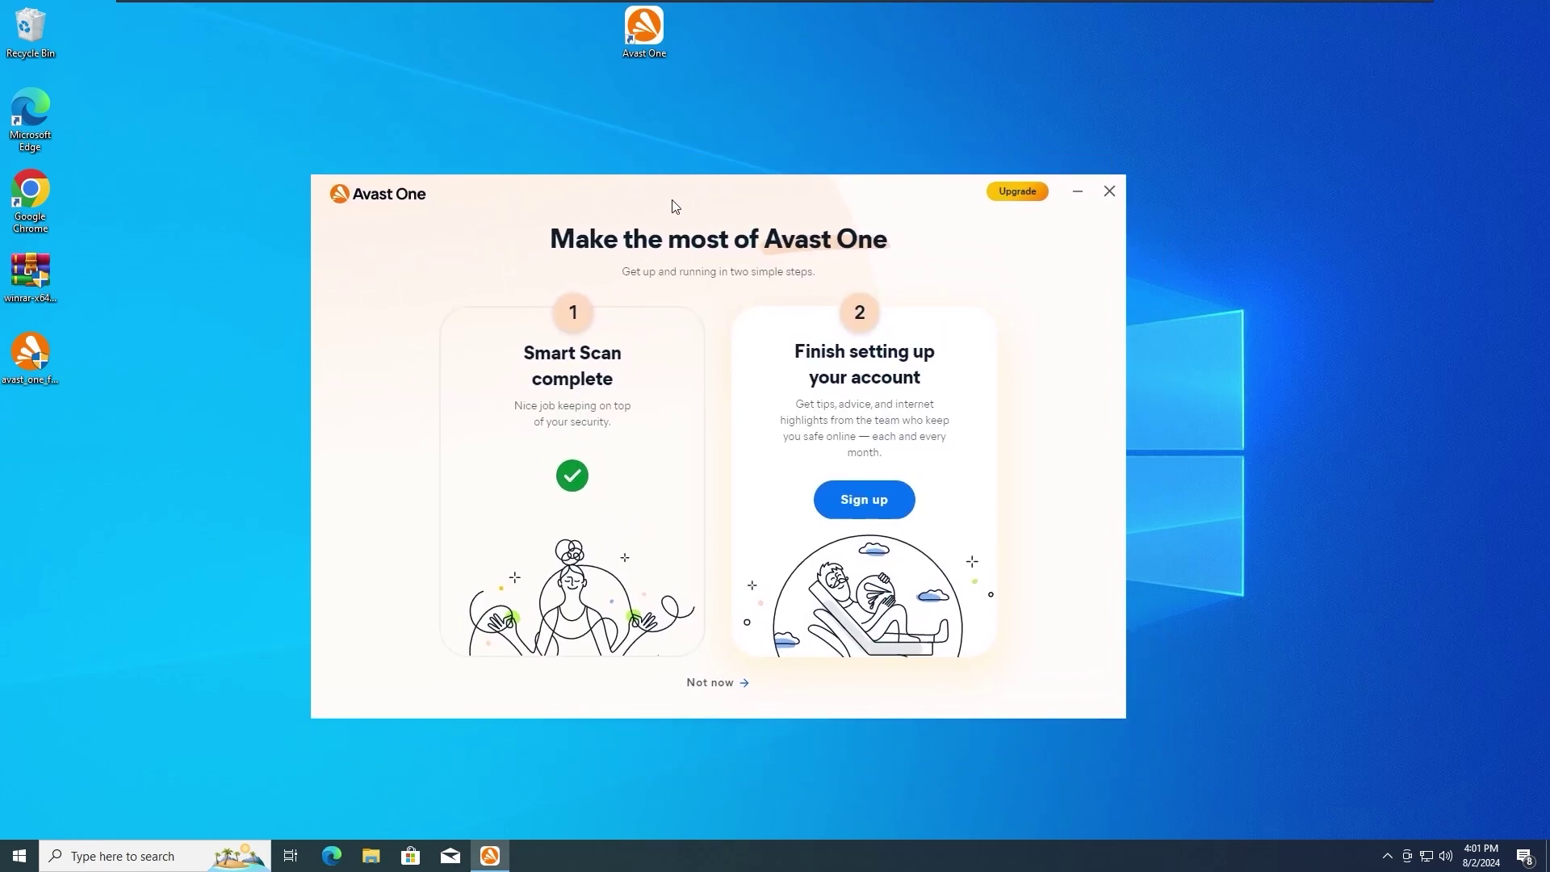
click(700, 683)
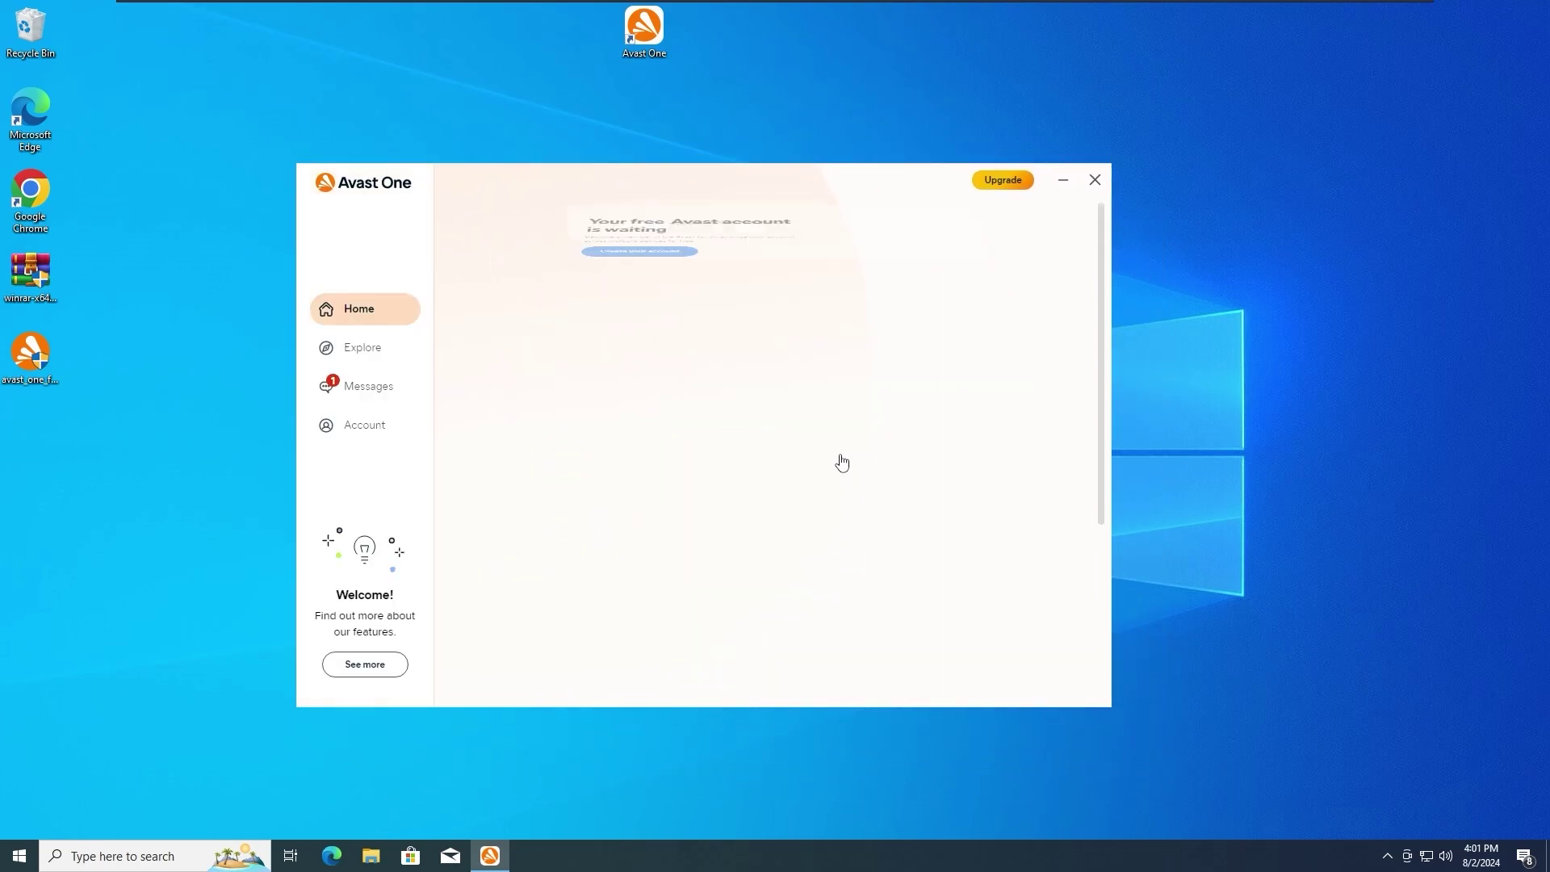
right_click(44, 437)
click(73, 476)
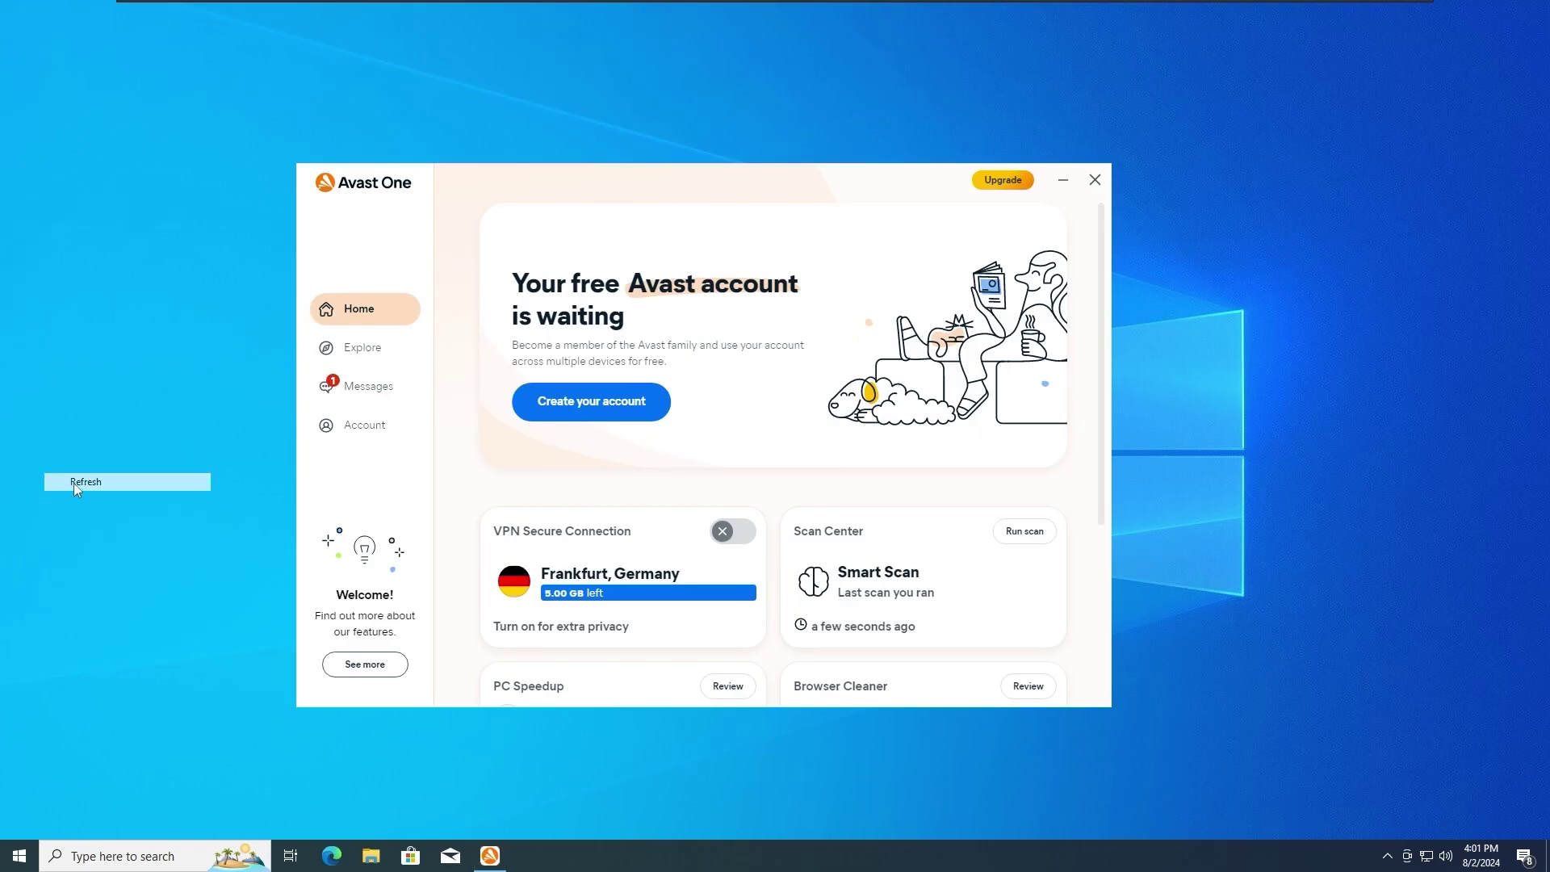
right_click(802, 854)
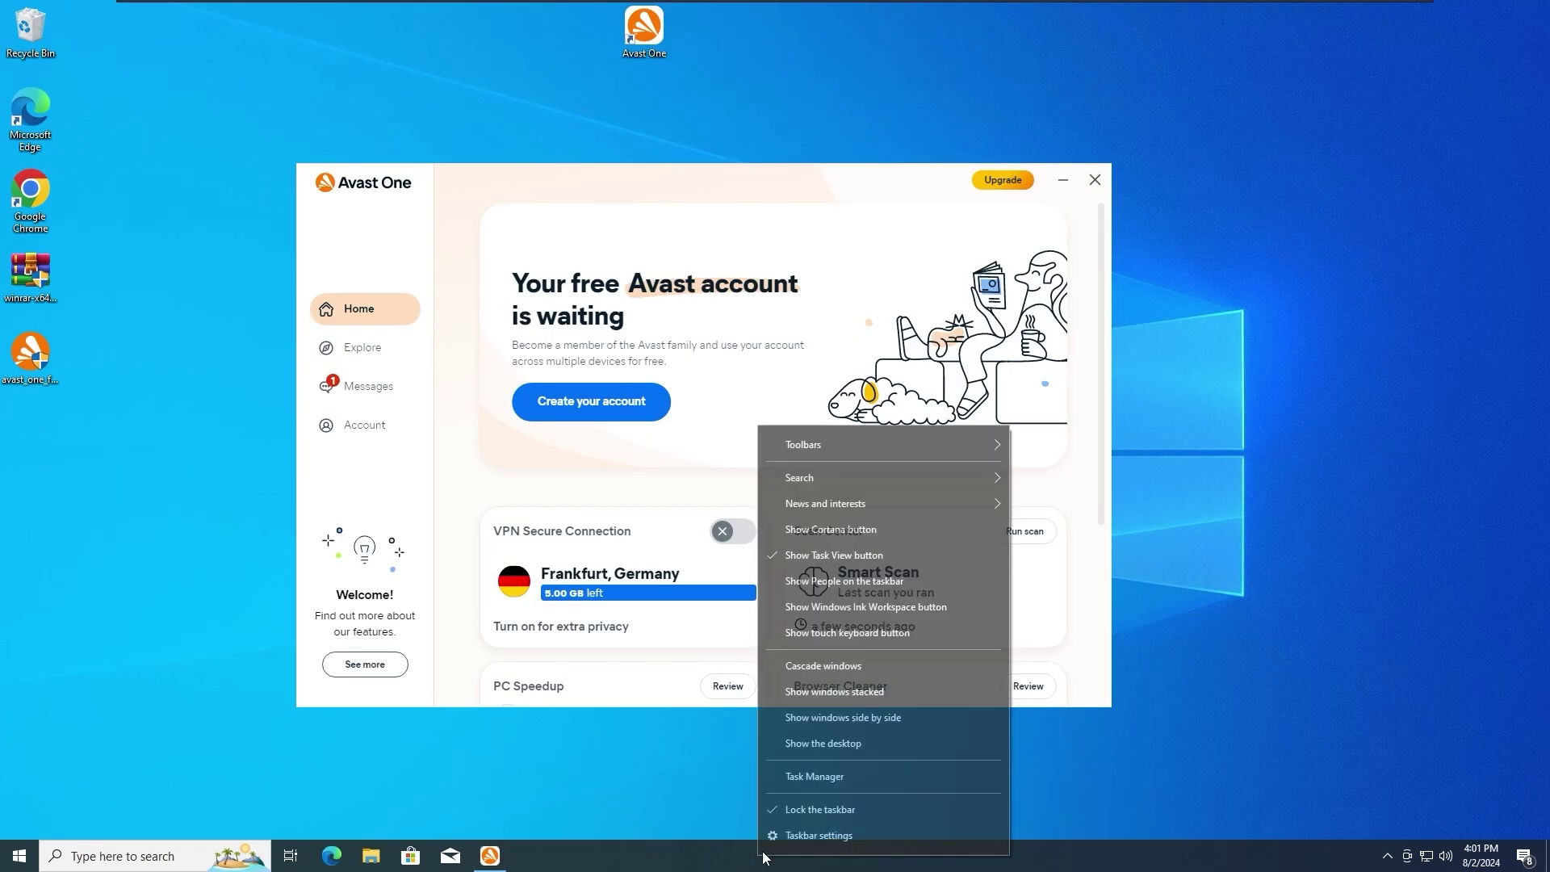
click(808, 773)
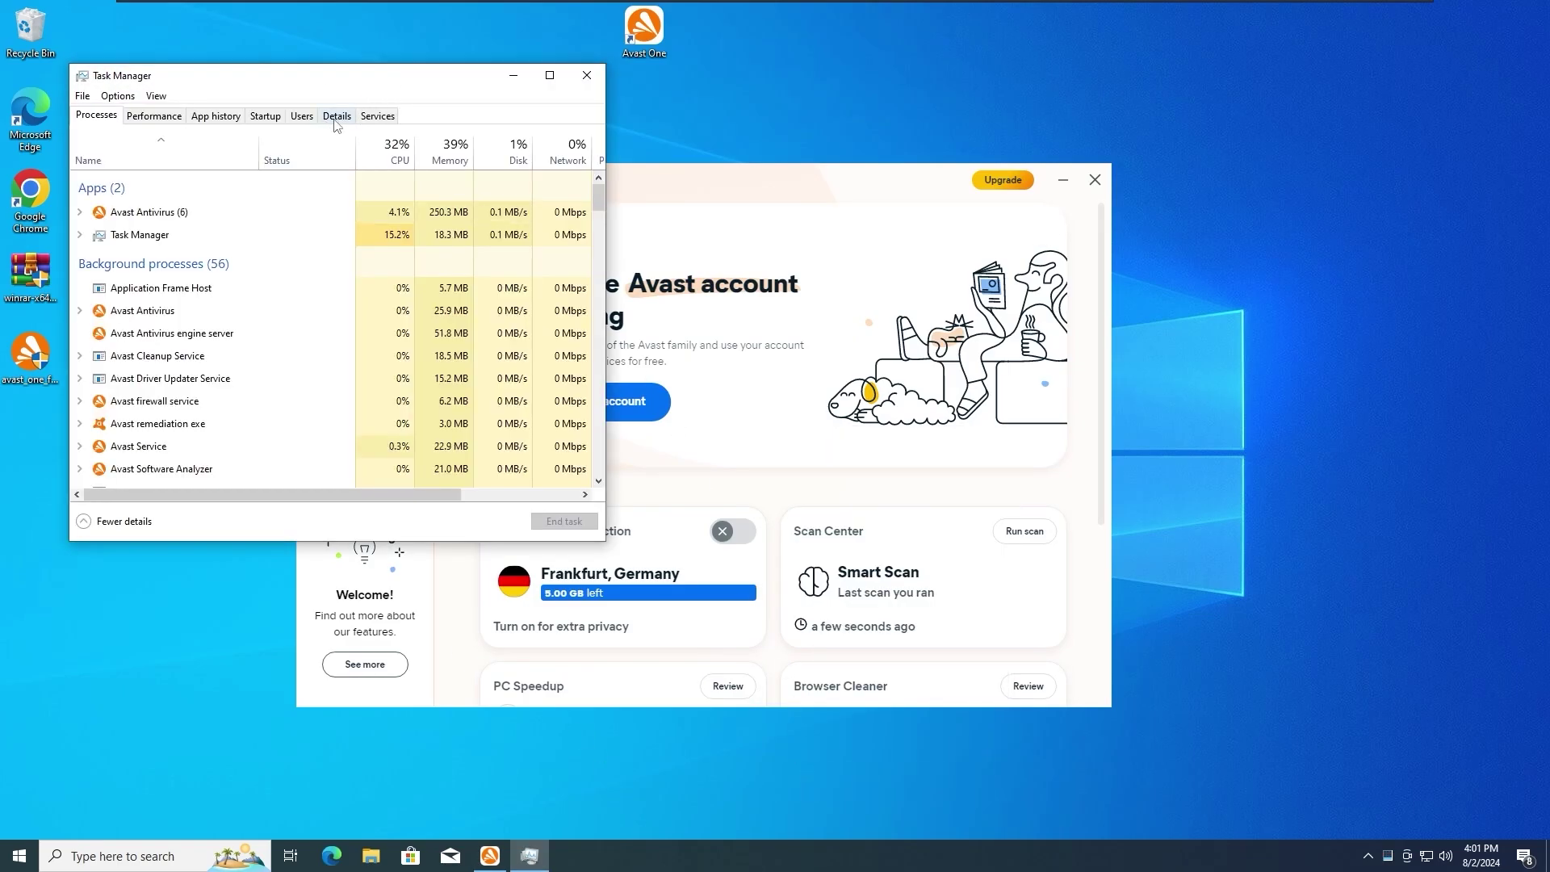
click(337, 115)
mouse_move(598, 188)
mouse_down()
mouse_move(608, 248)
mouse_move(596, 163)
mouse_move(599, 206)
mouse_up()
drag(602, 289, 598, 167)
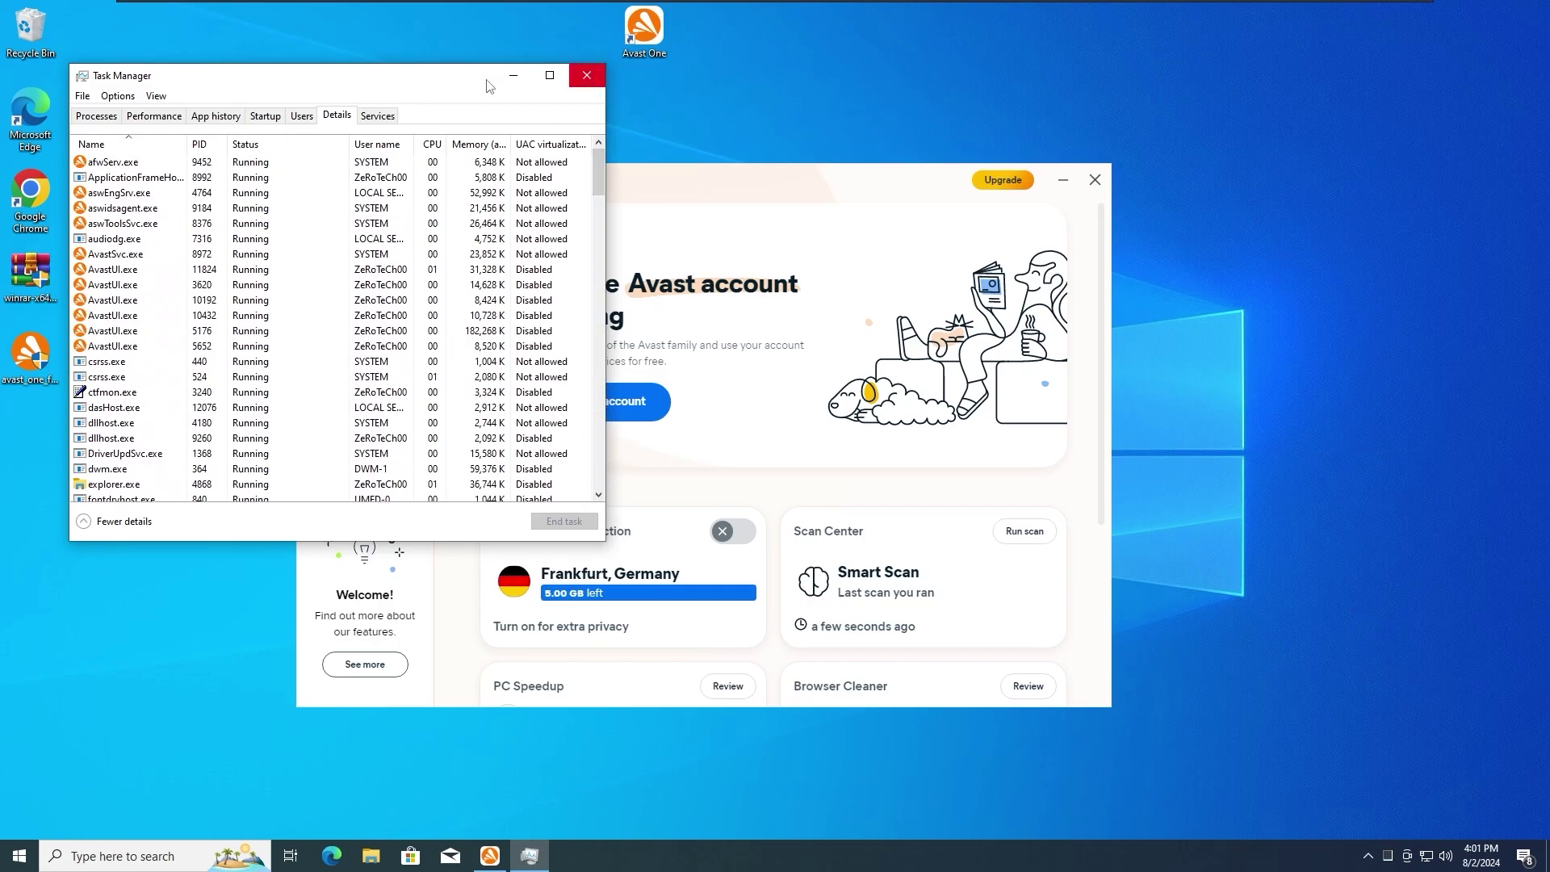
- Close Task Manager and Avast One, then dismiss the post-restart setup reminder to reach the desktop
click(582, 87)
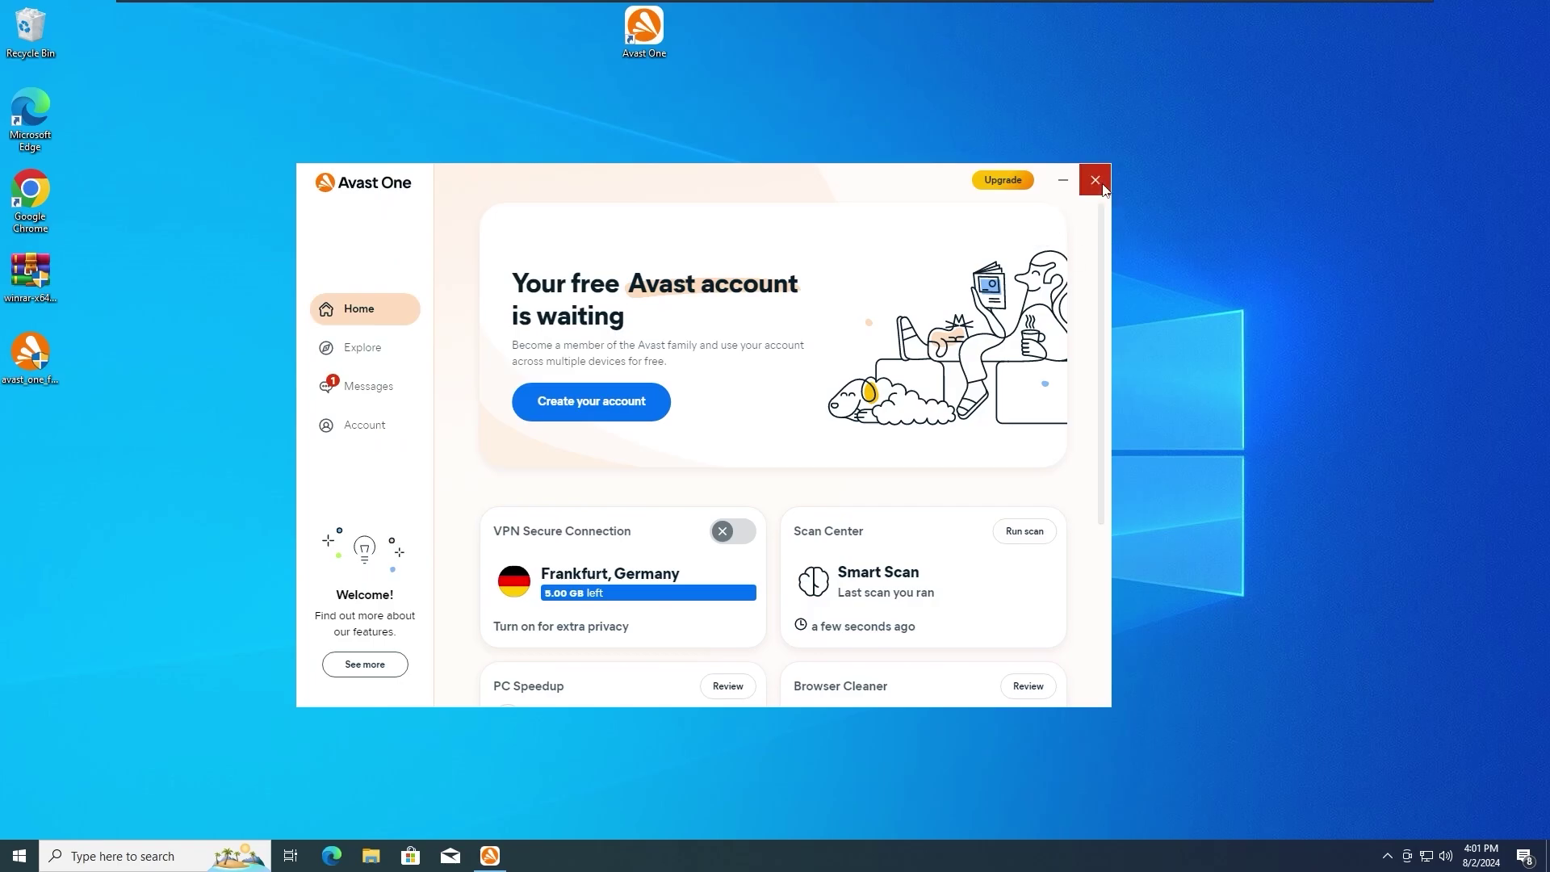
click(1095, 179)
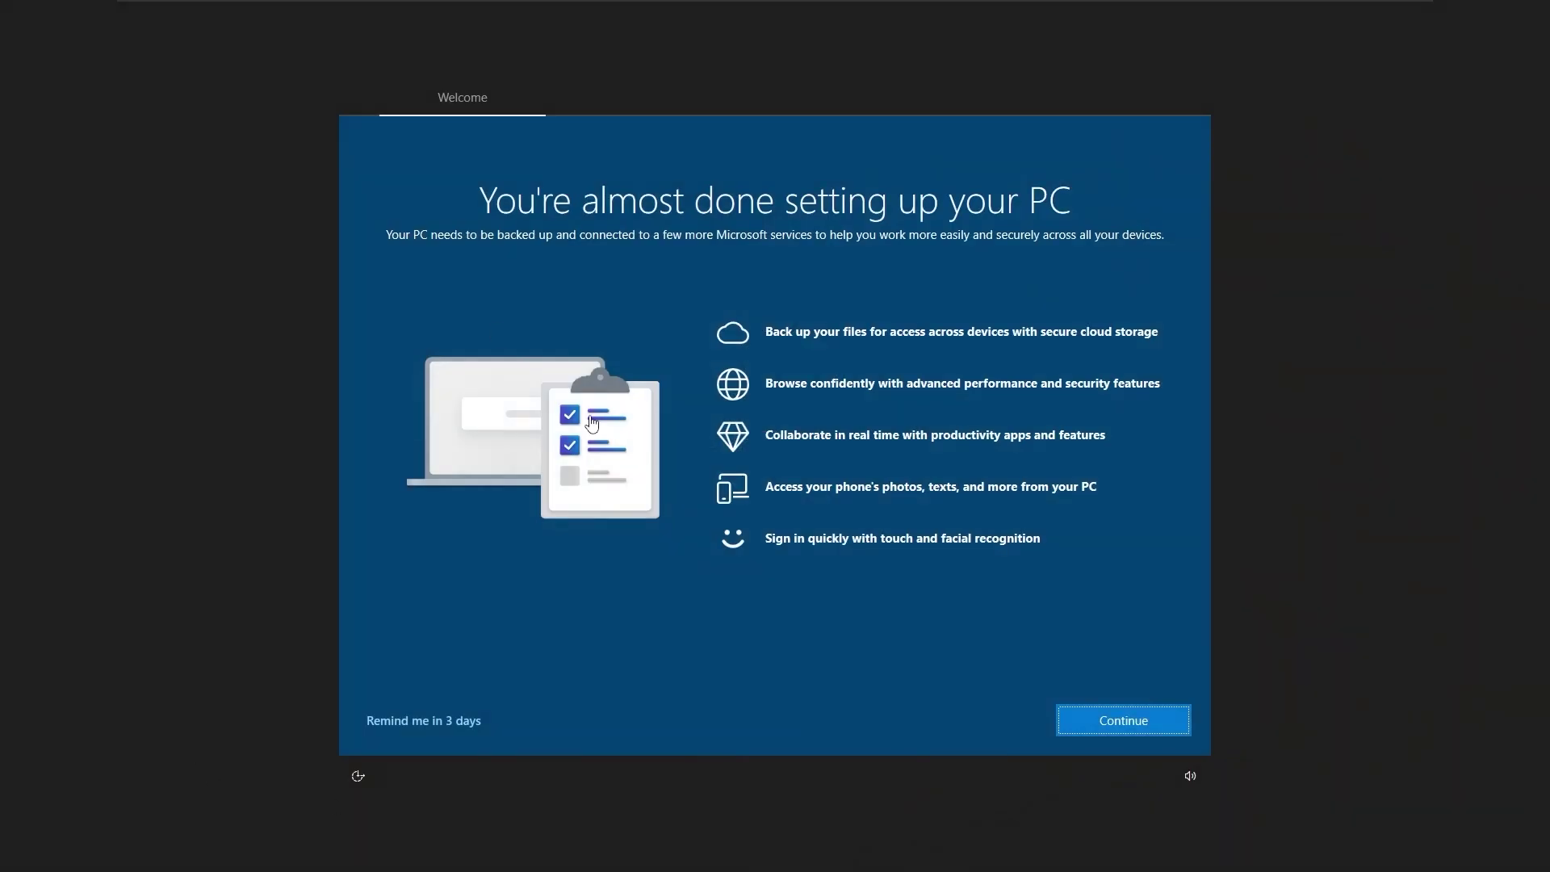
click(442, 728)
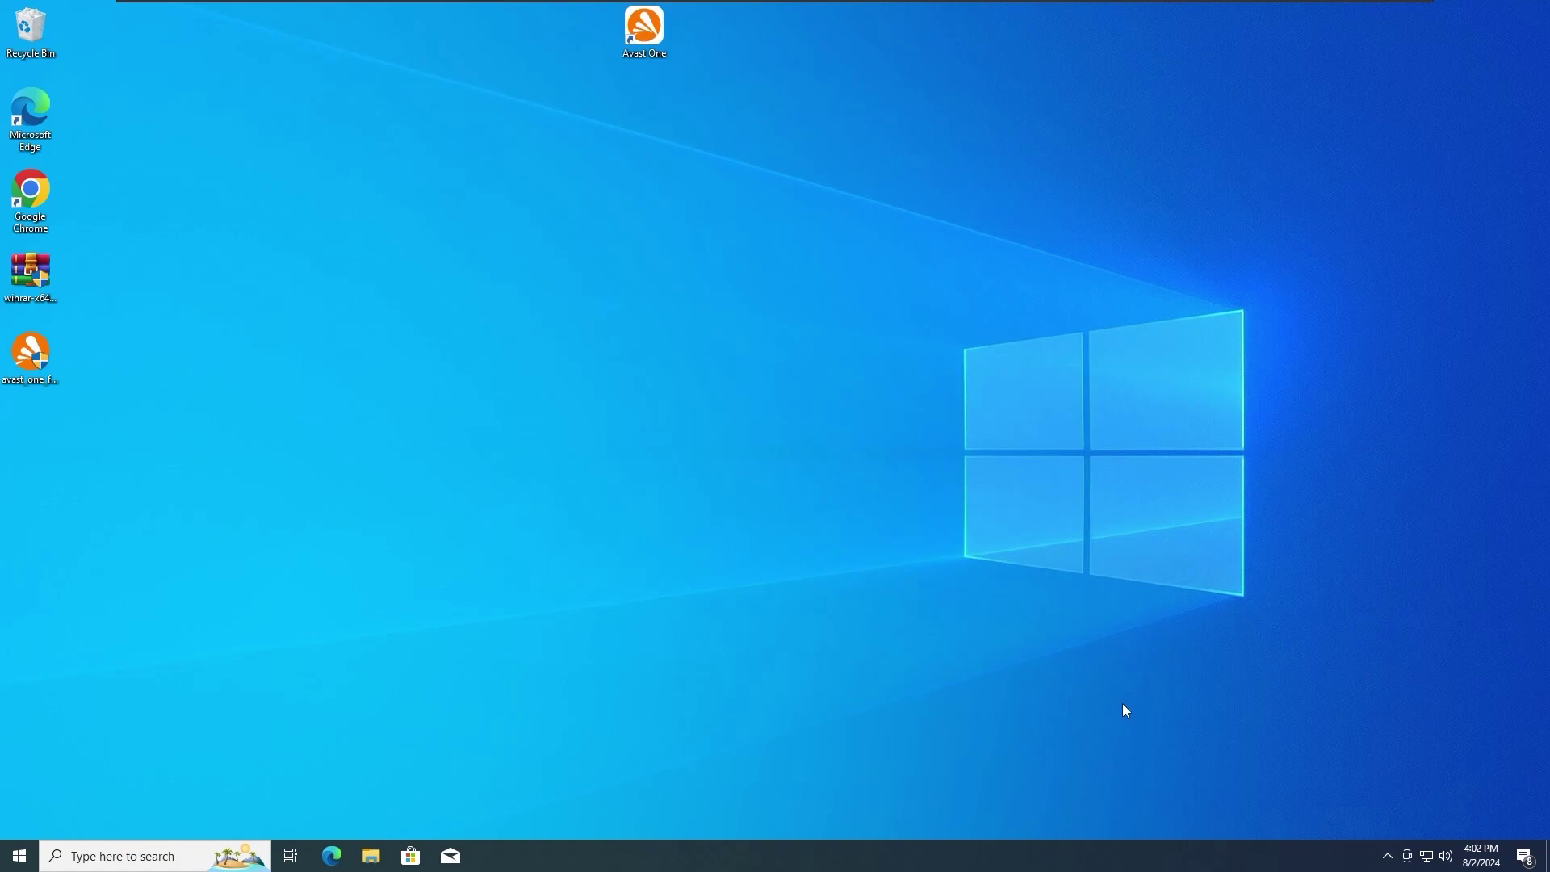
right_click(696, 863)
click(738, 776)
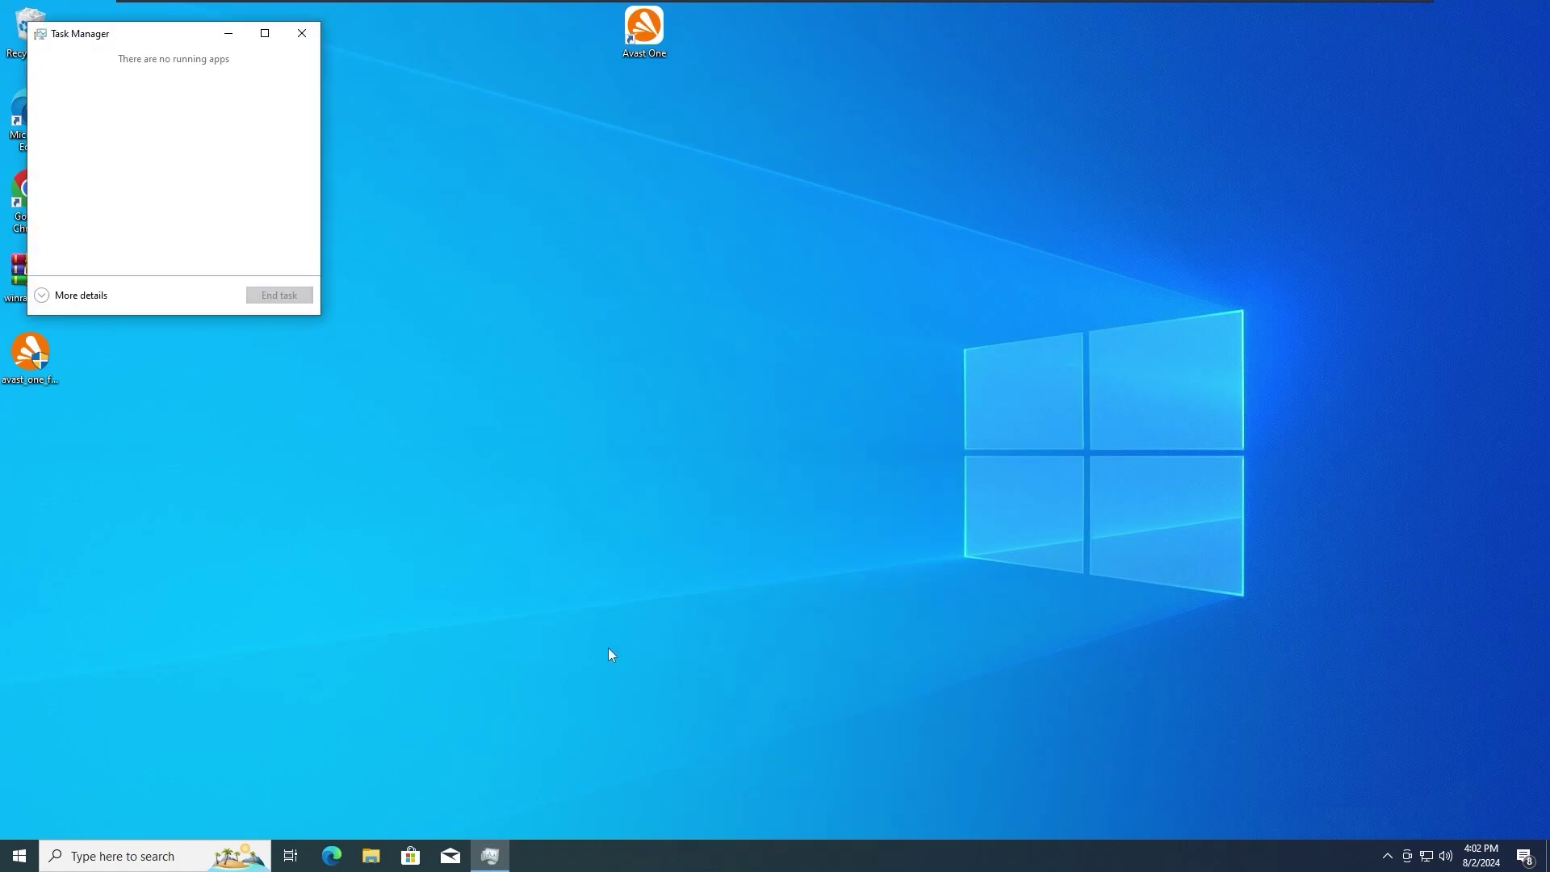
click(93, 297)
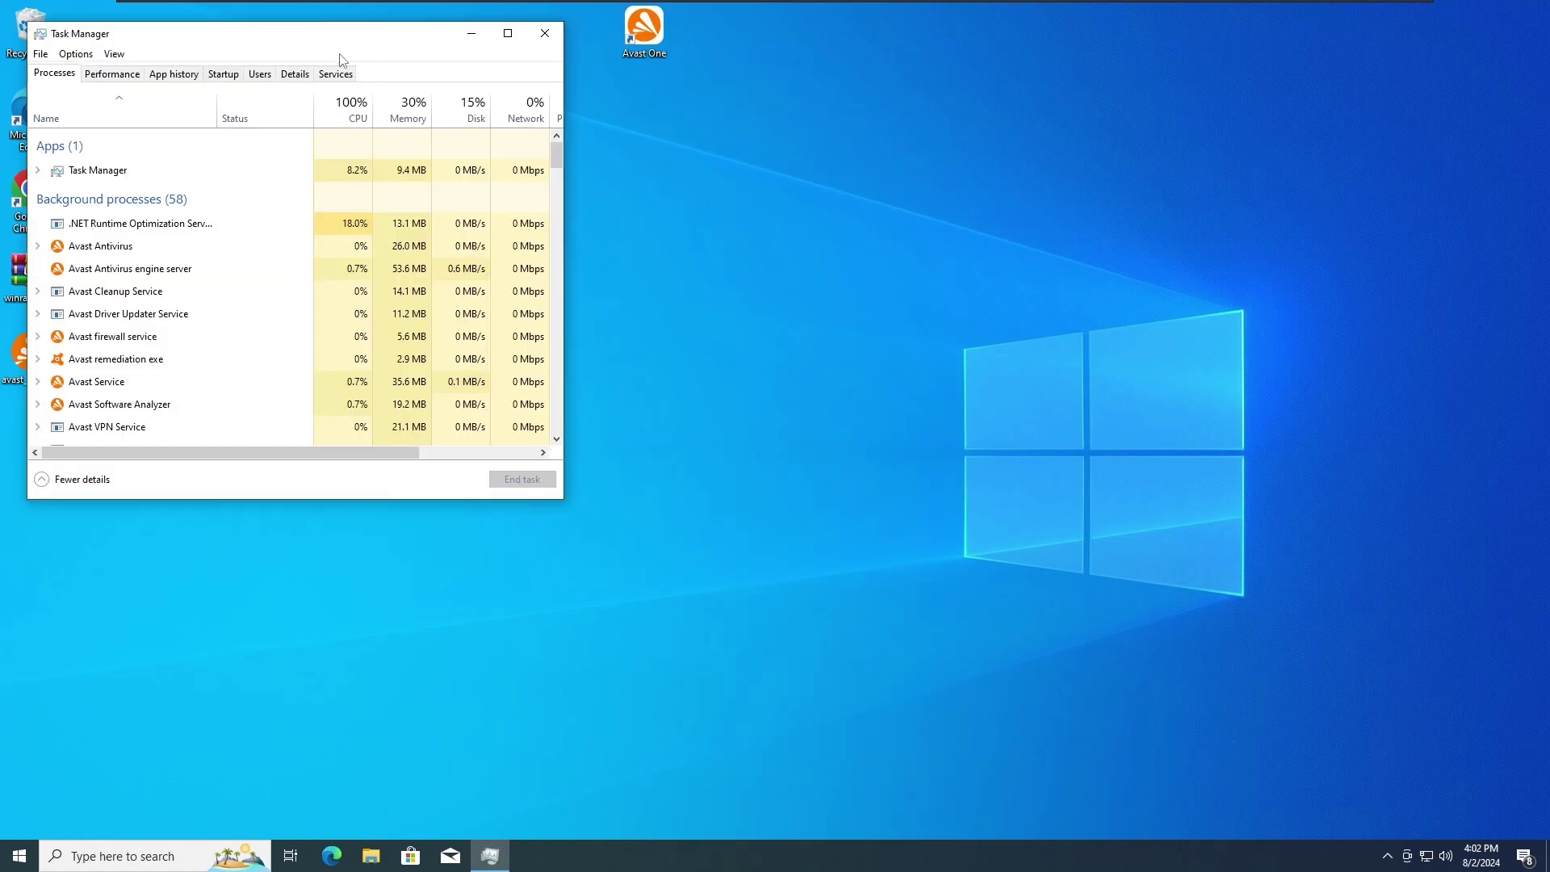
drag(299, 45, 715, 201)
click(652, 244)
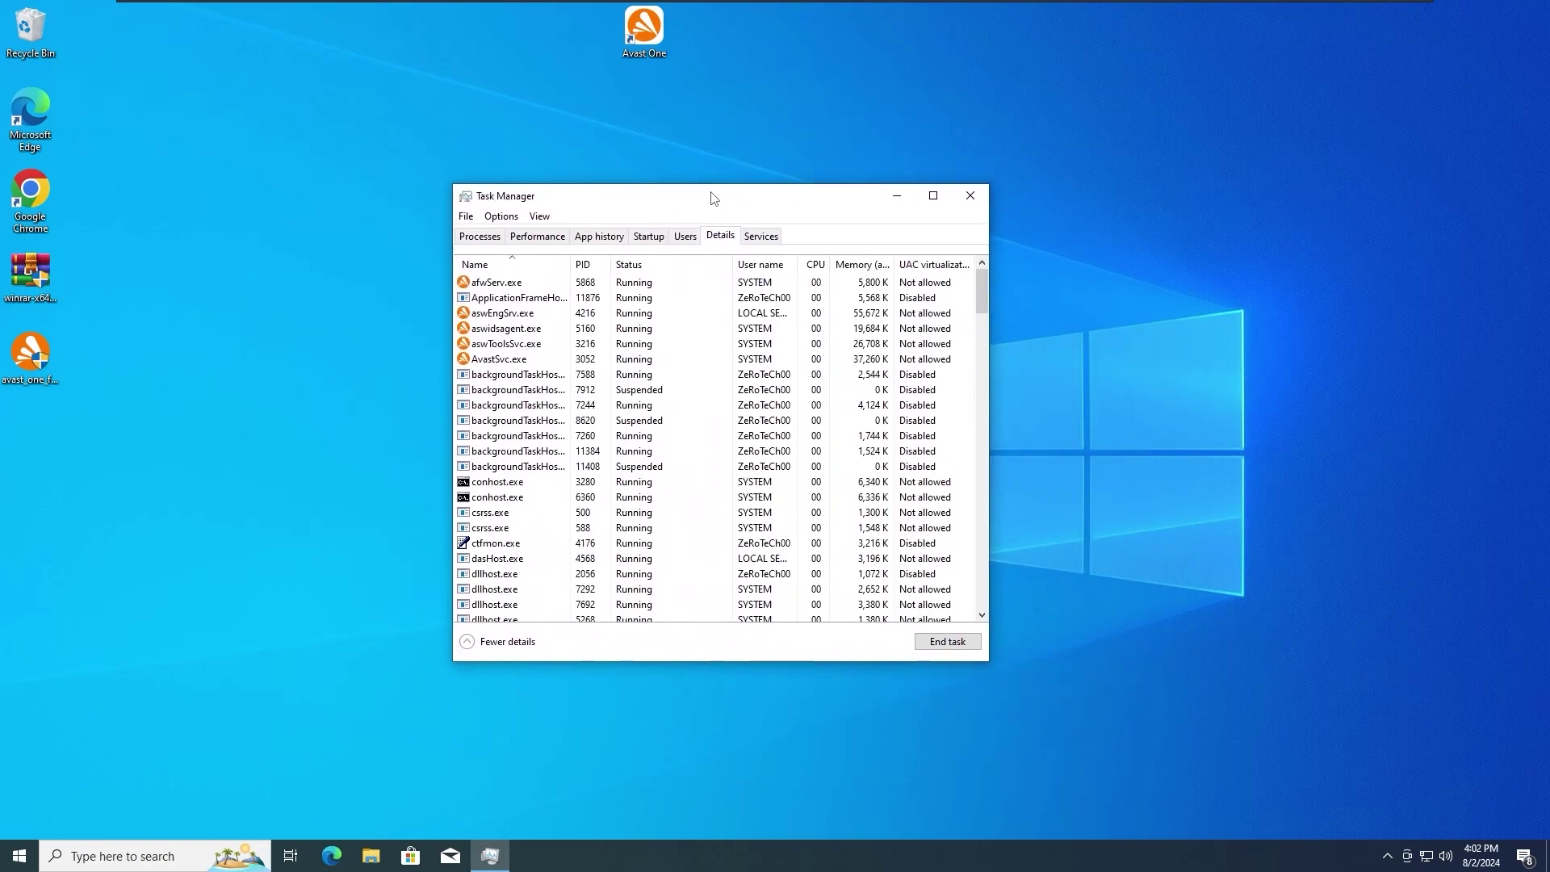
drag(983, 293, 982, 343)
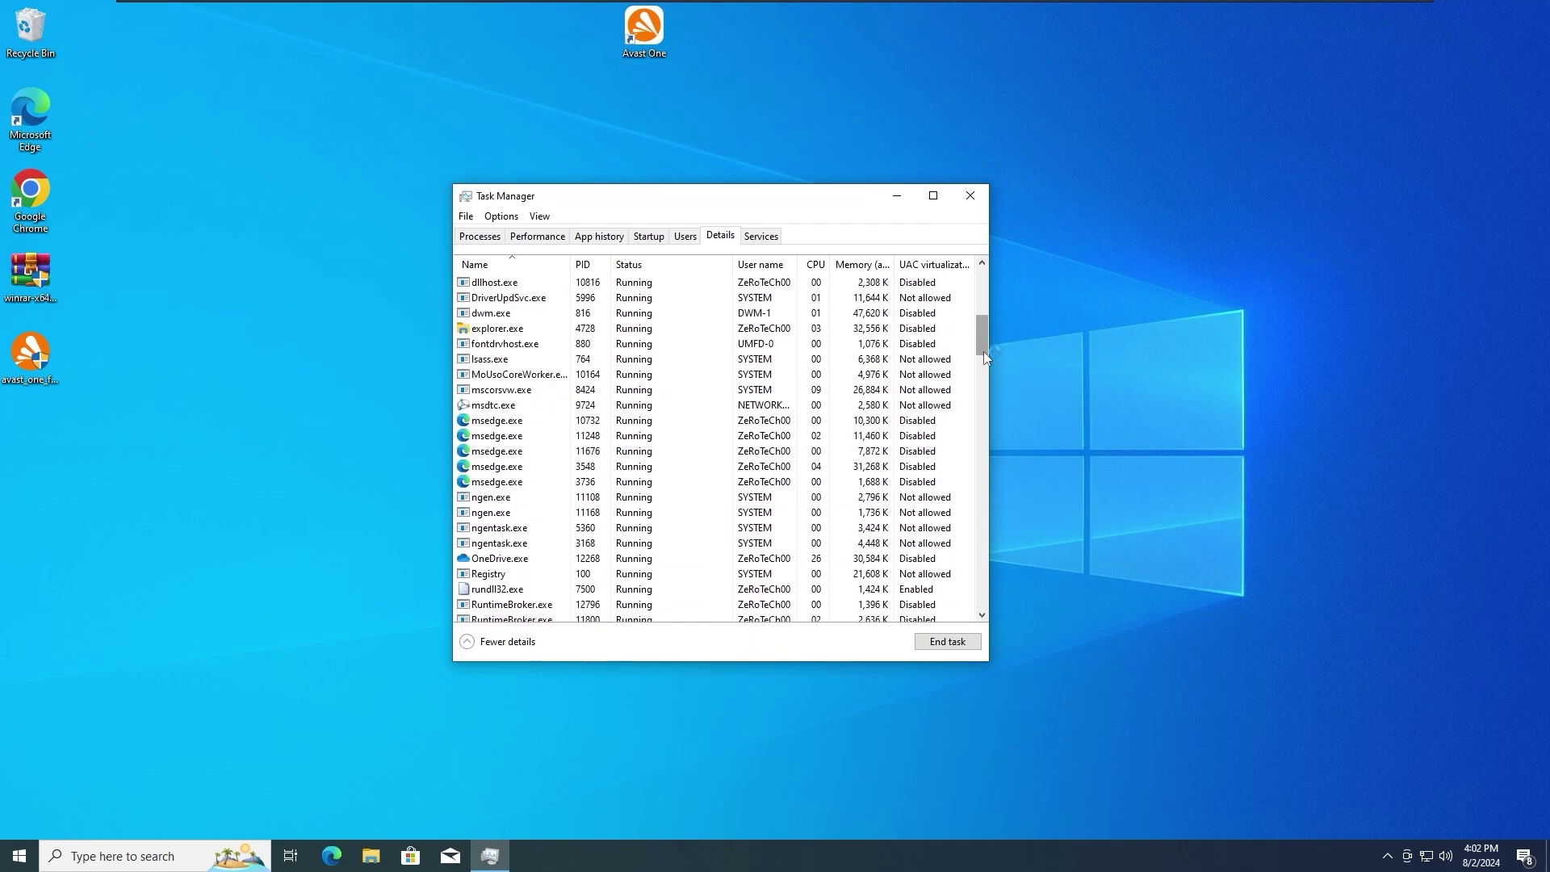
right_click(508, 377)
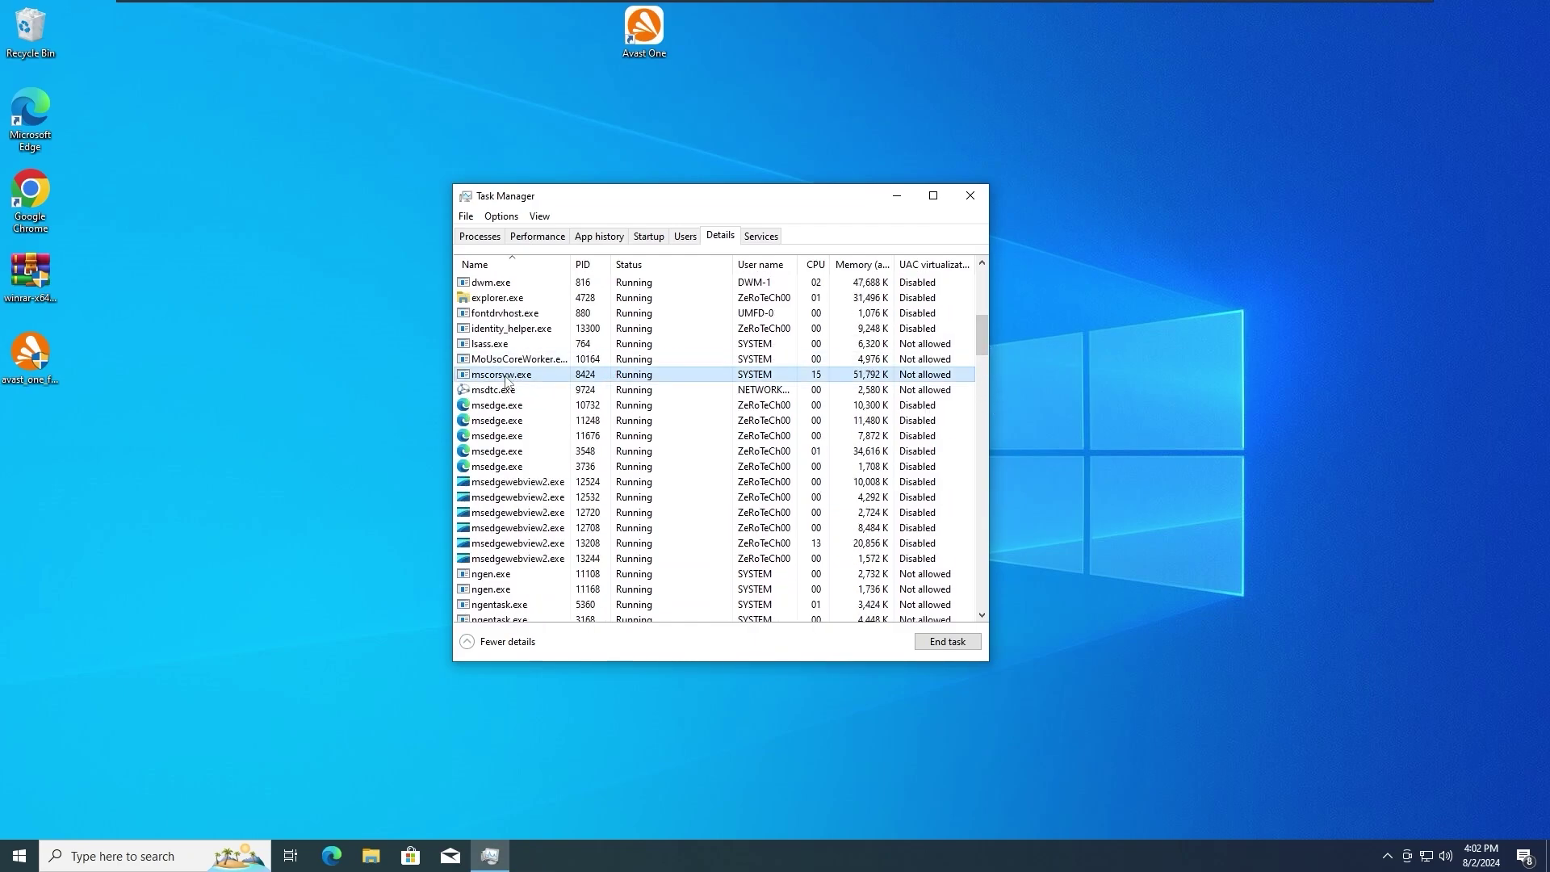
click(570, 545)
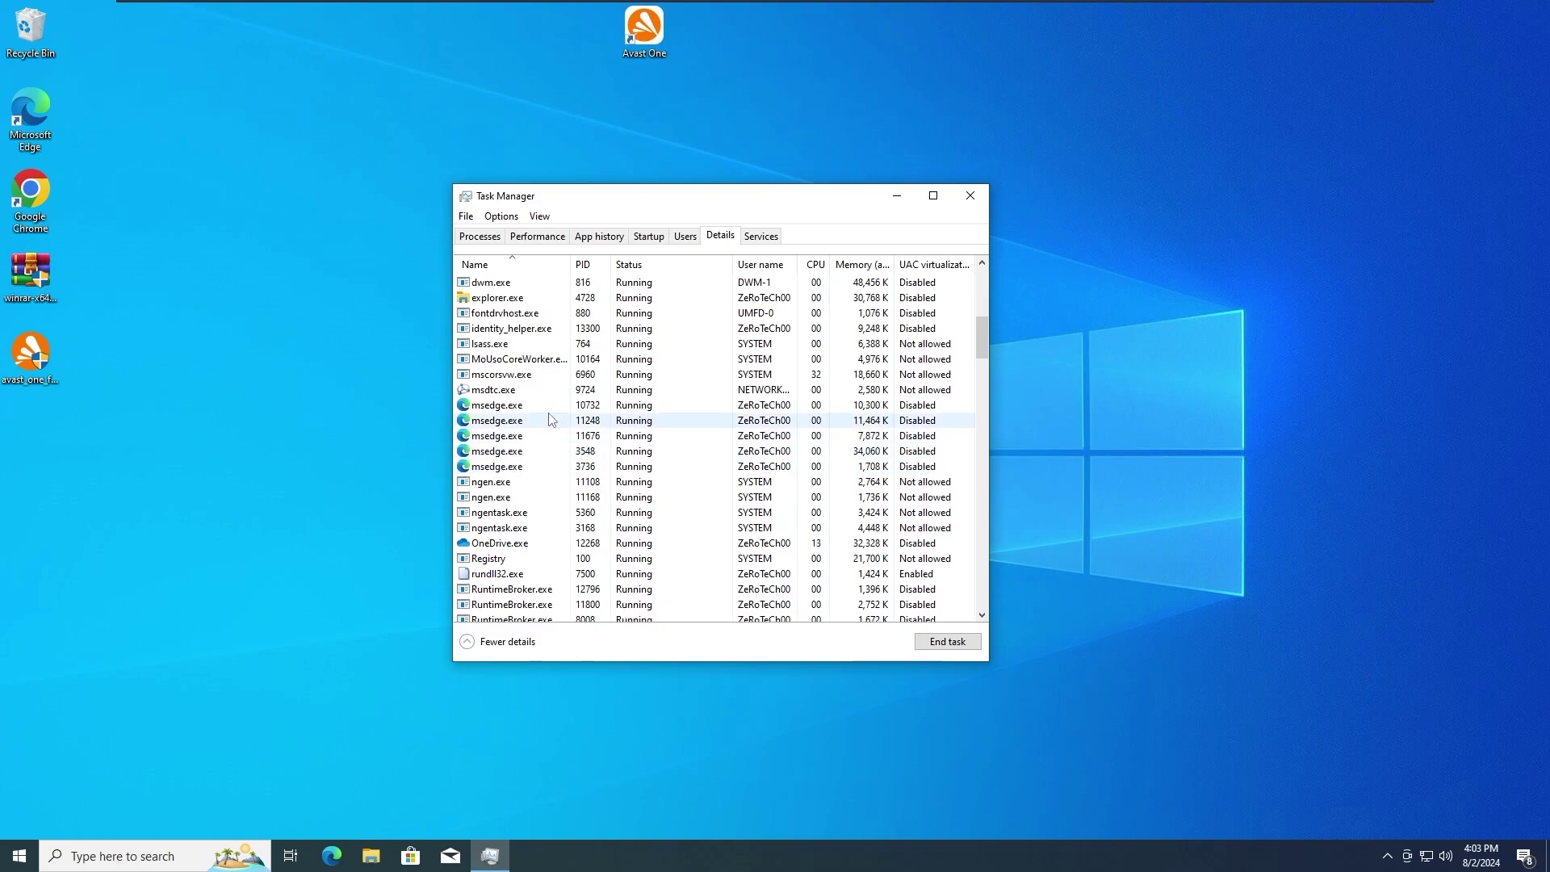
right_click(514, 390)
click(577, 559)
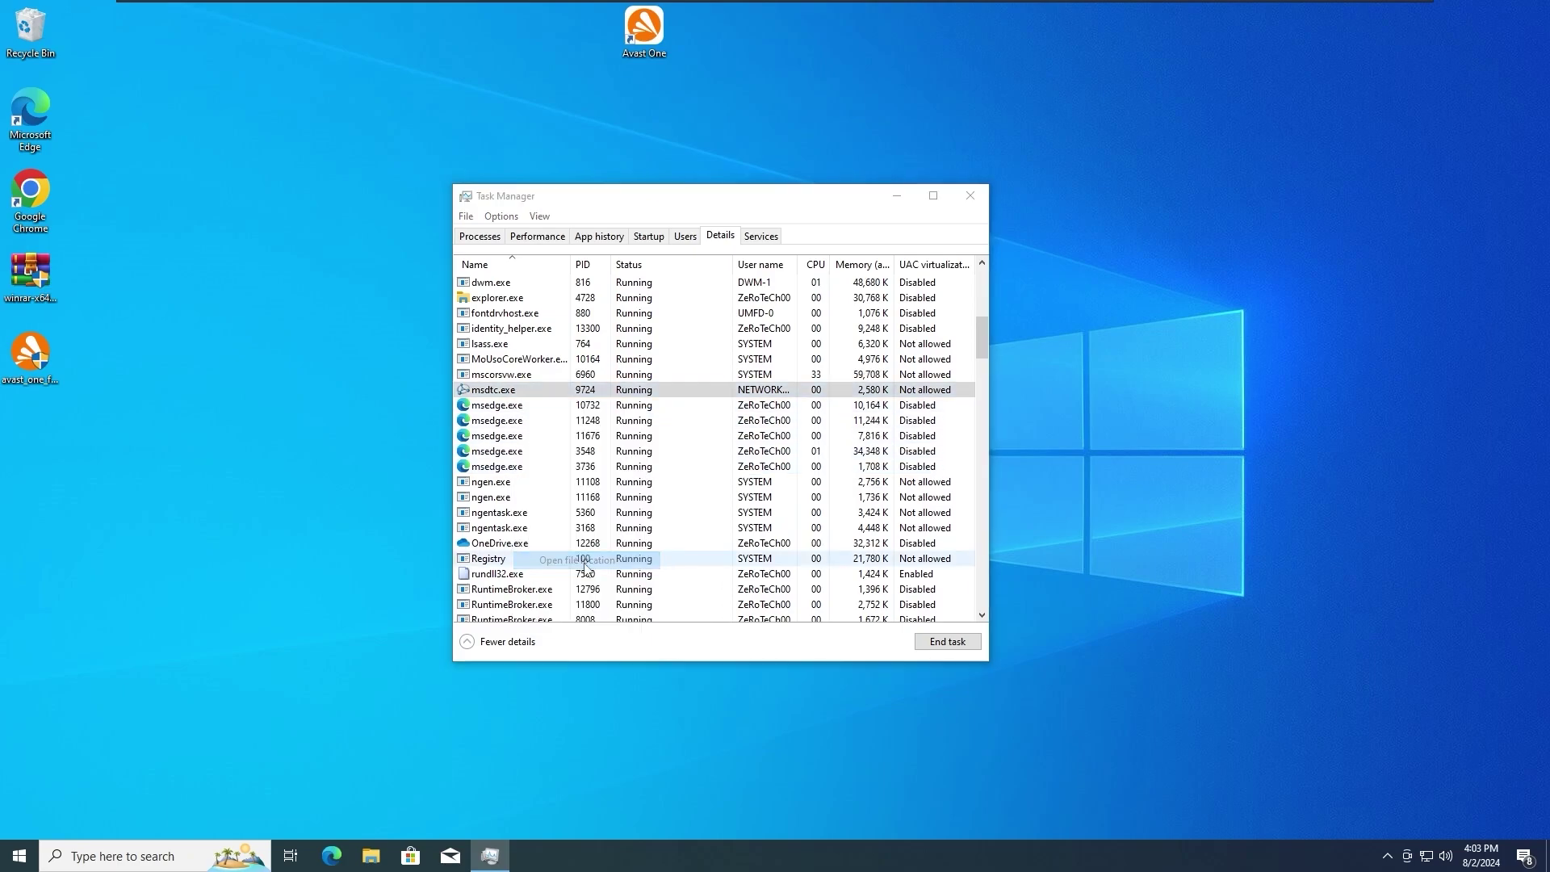
click(1218, 181)
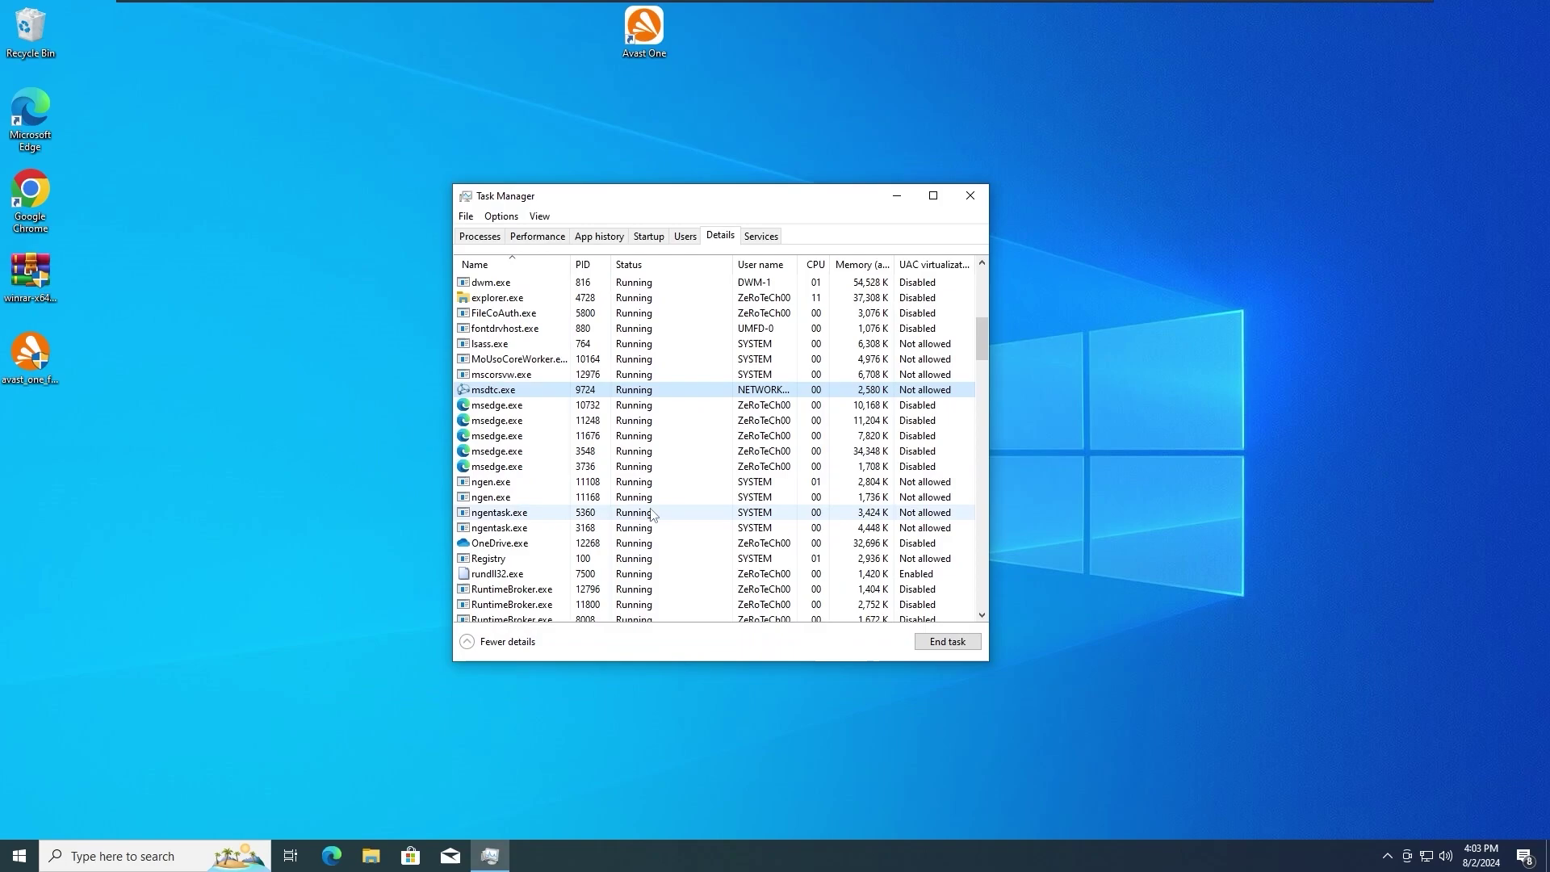
right_click(517, 380)
right_click(498, 379)
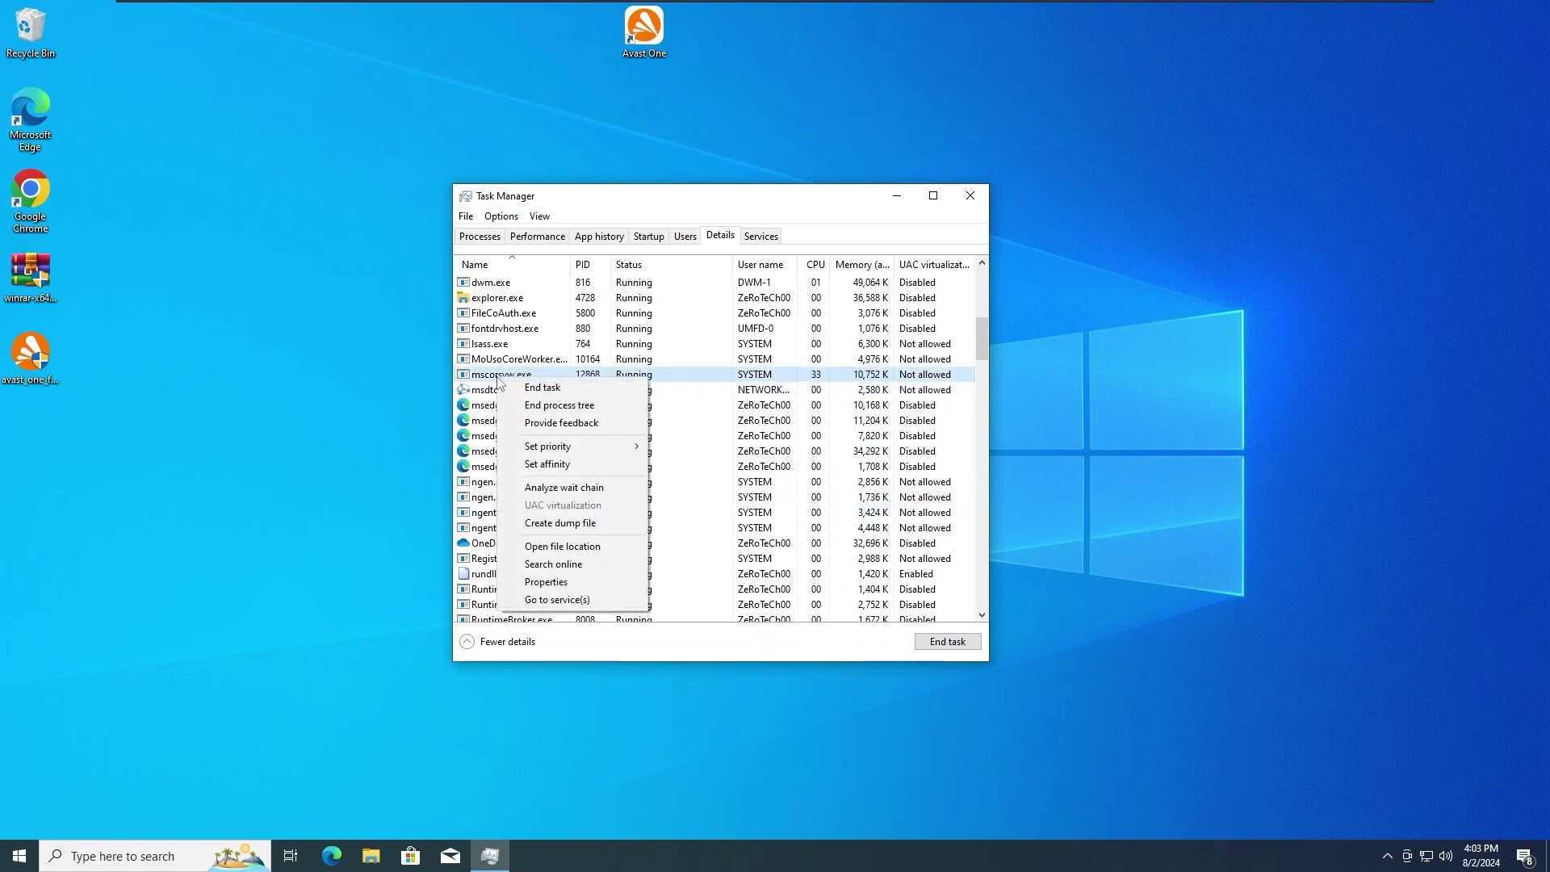
click(553, 565)
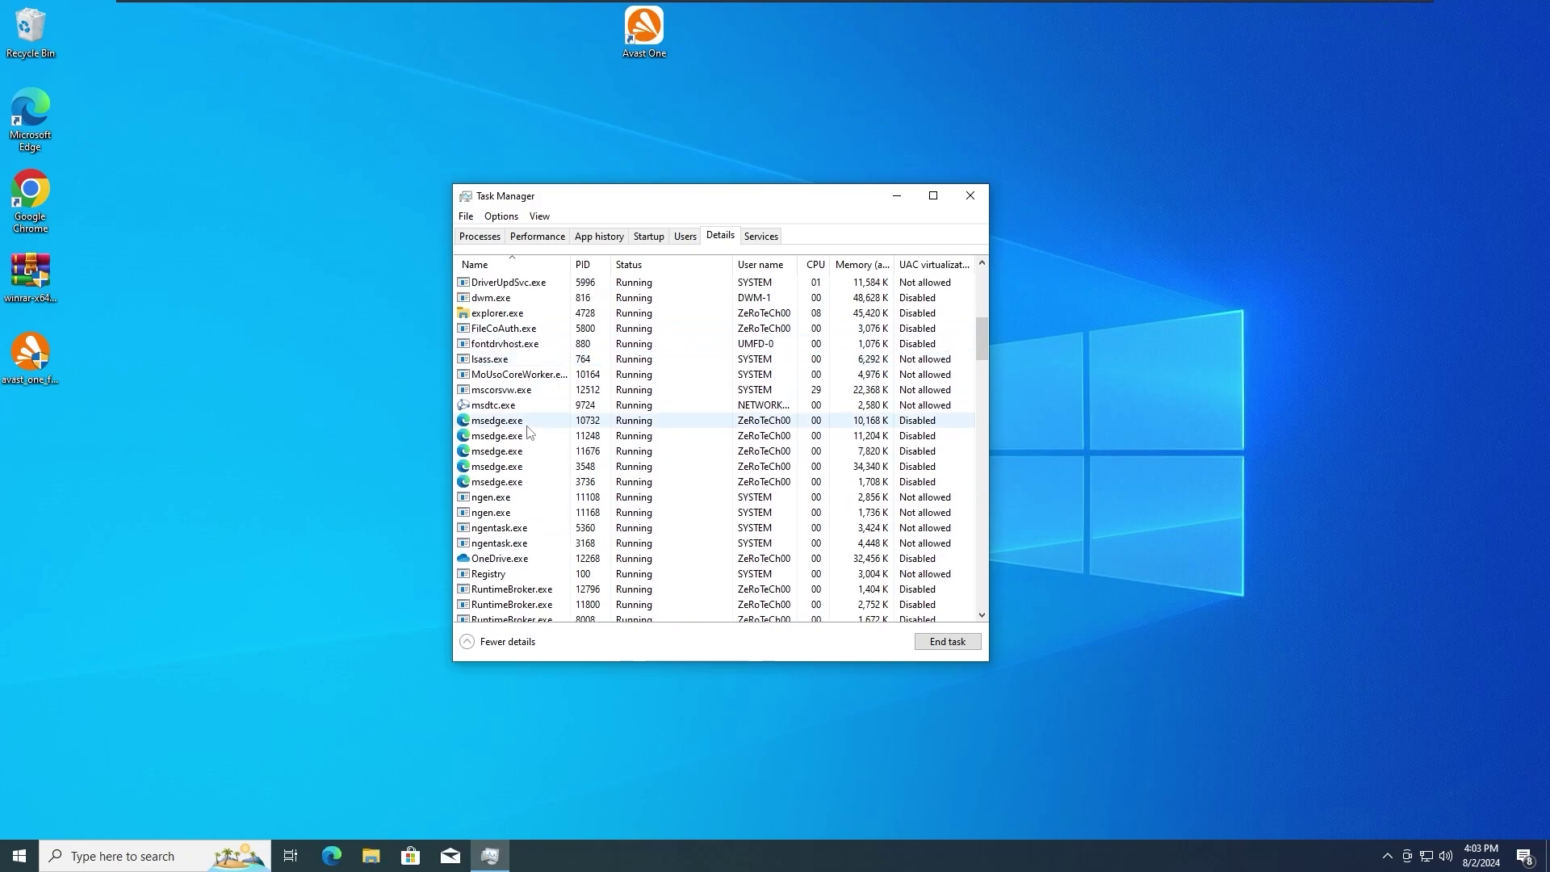
scroll(665, 323, down, 8)
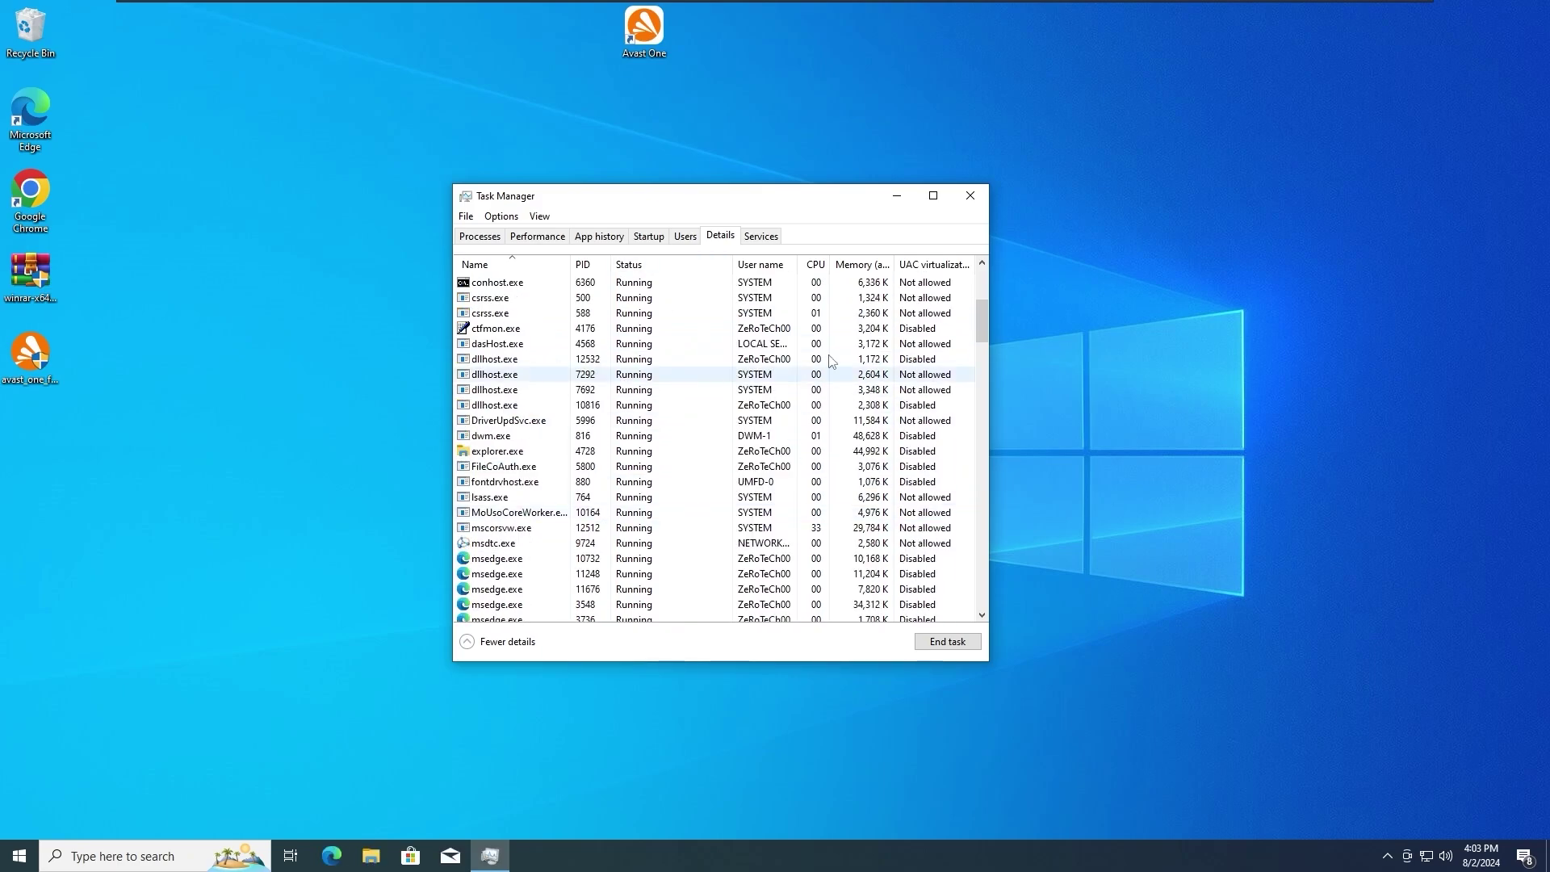
drag(993, 378, 991, 273)
click(970, 196)
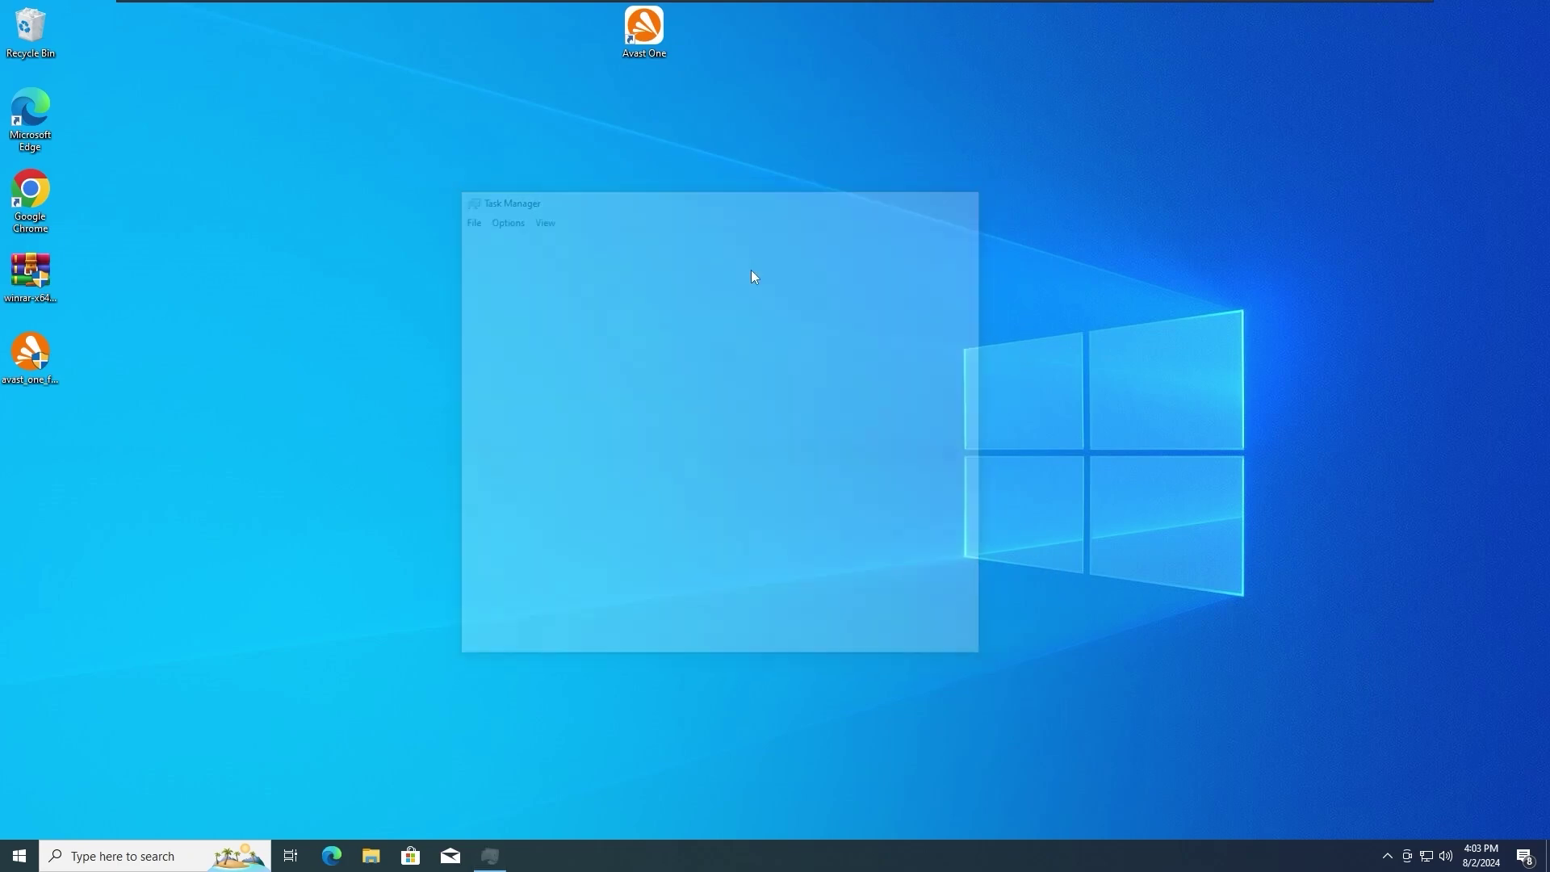